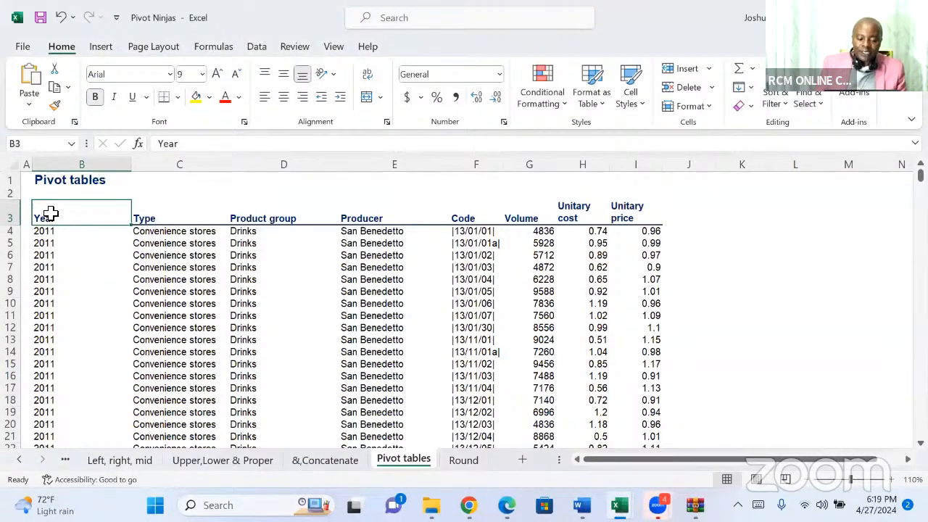
Examine how far the Year column's data extends, from its header in B3 down to the last row.
drag(44, 222, 52, 504)
mouse_move(52, 505)
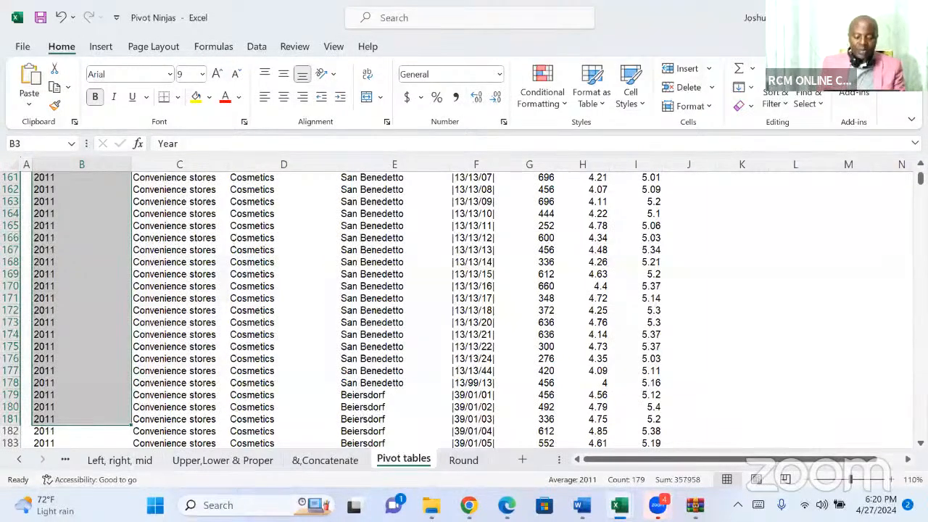
key(ctrl+Up)
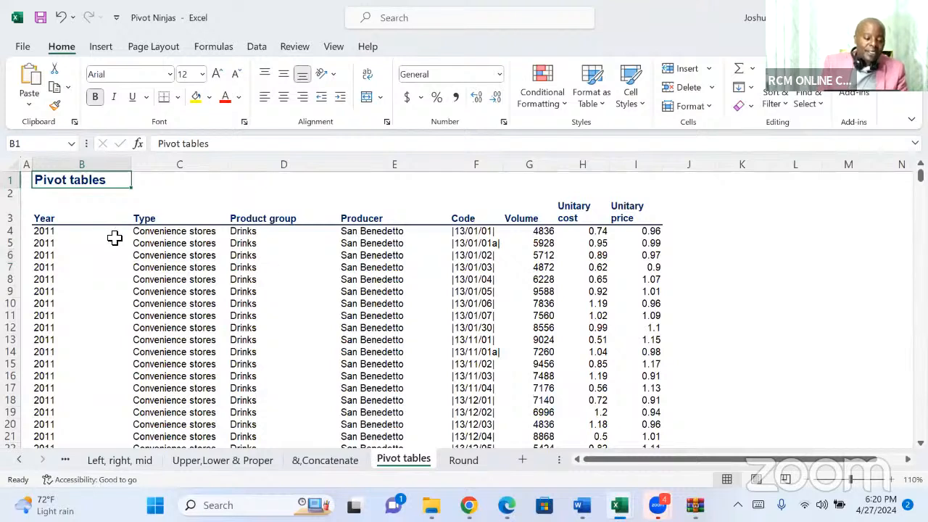
click(54, 217)
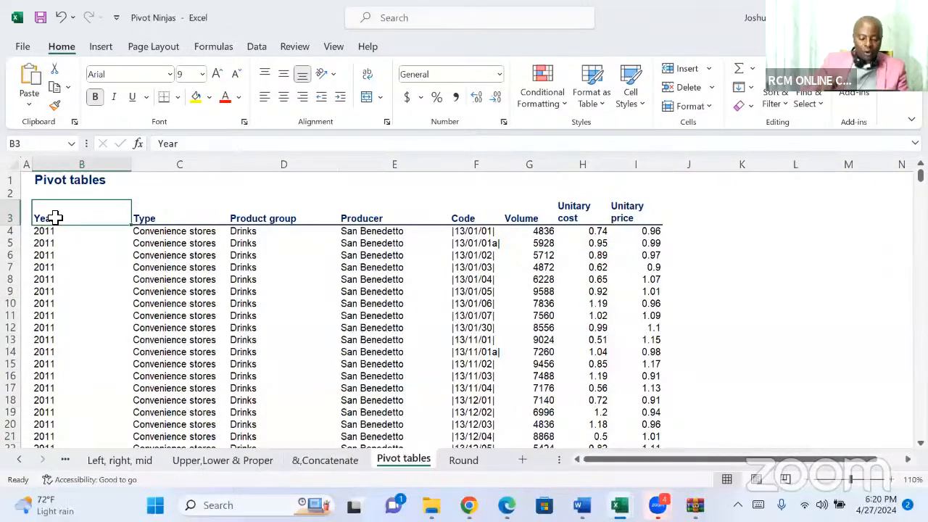
key(ctrl+Down)
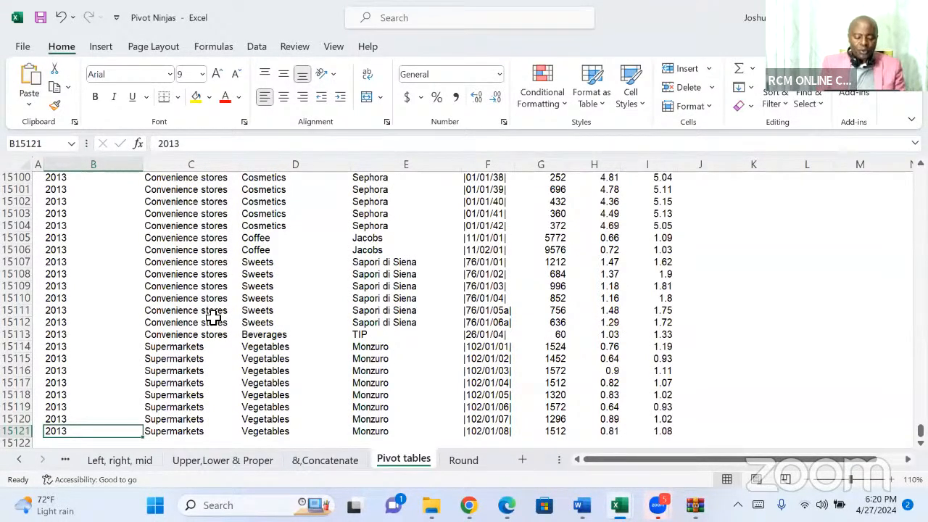
Select the whole data set from the Year header across to Unitary price and down to the last row.
key(ctrl+Up)
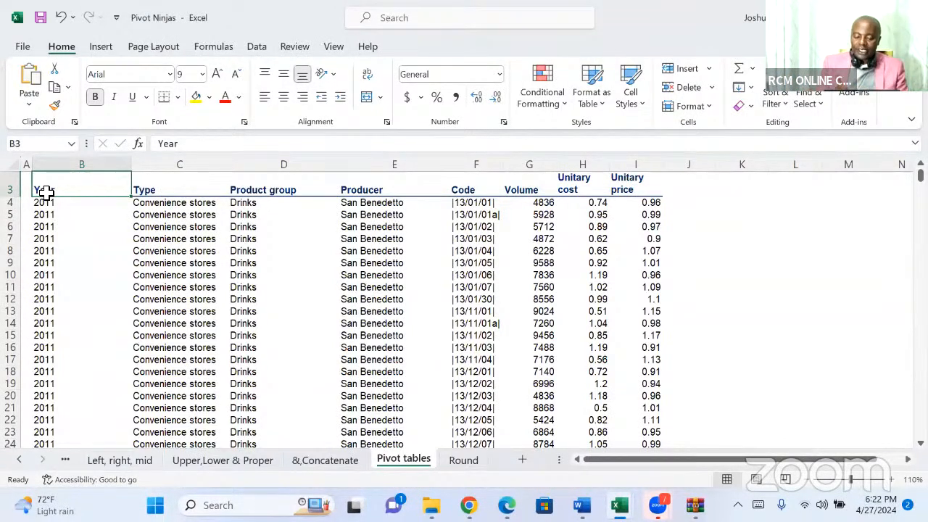
key(ctrl+shift+Right)
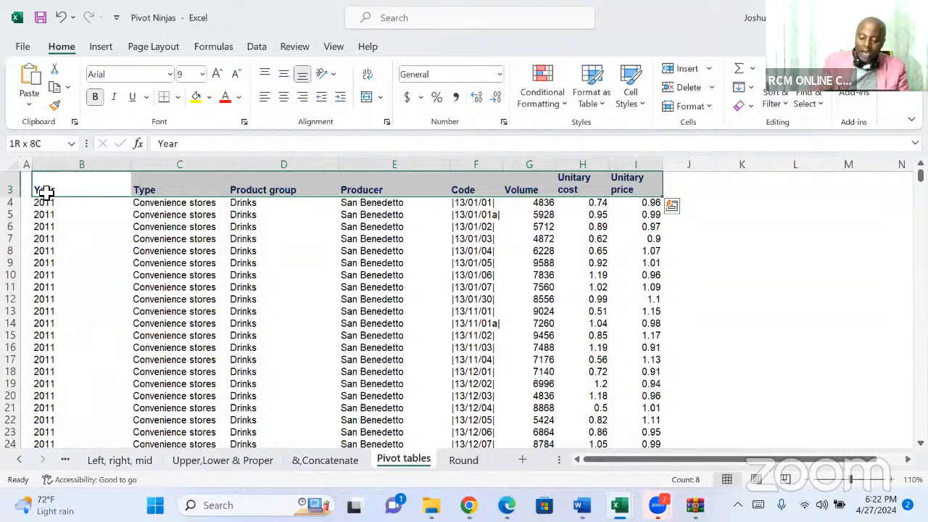
key(ctrl+shift+Down)
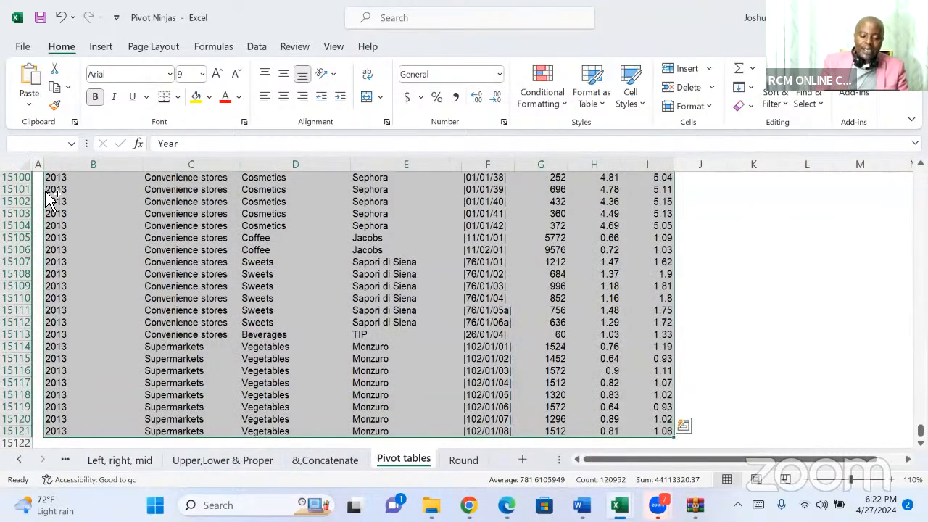
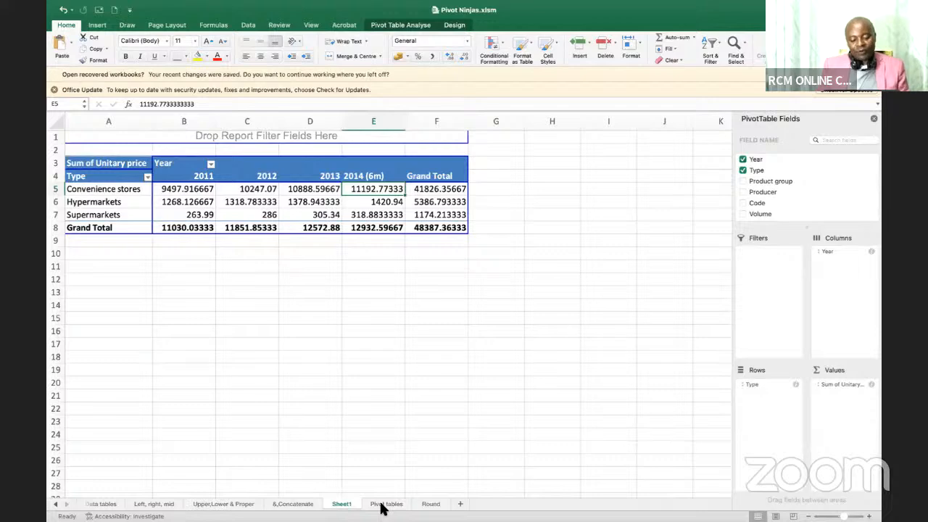
Delete the Sheet1 worksheet that holds the existing pivot table of unitary price by type and year.
click(382, 507)
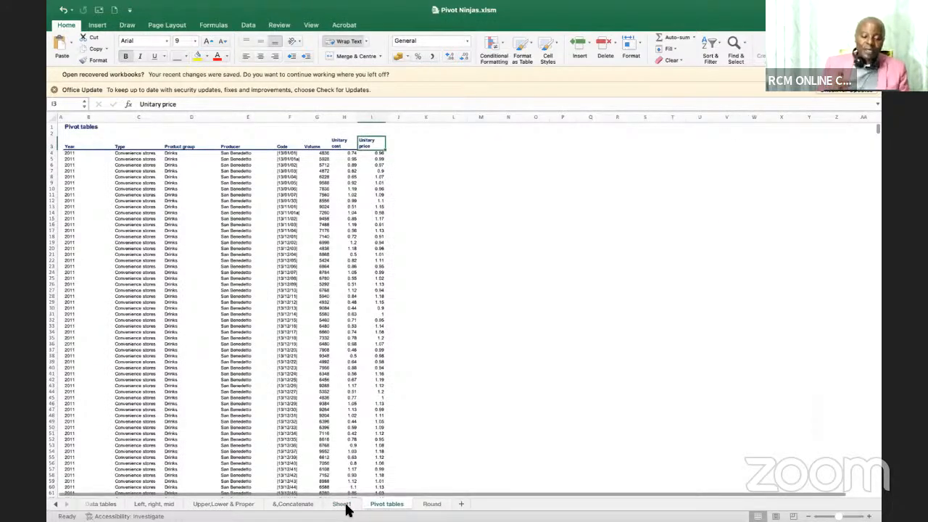
click(344, 507)
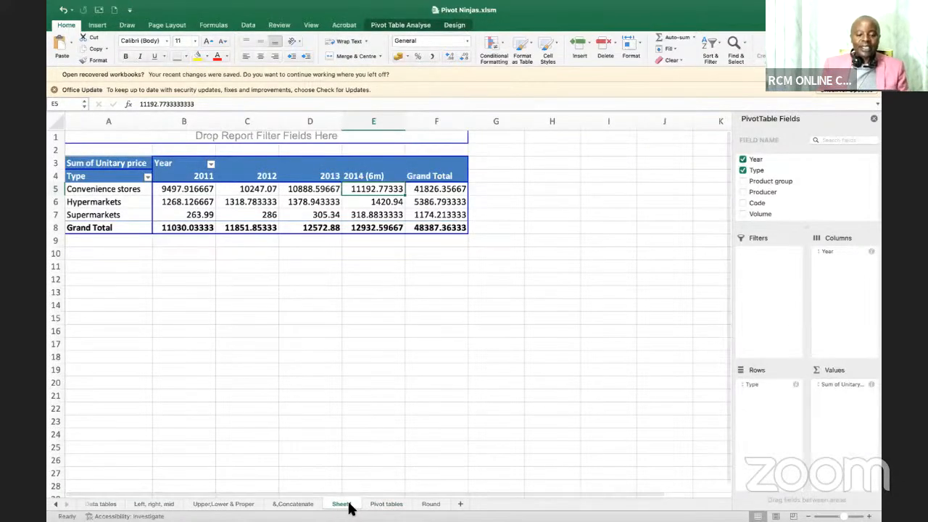
right_click(349, 507)
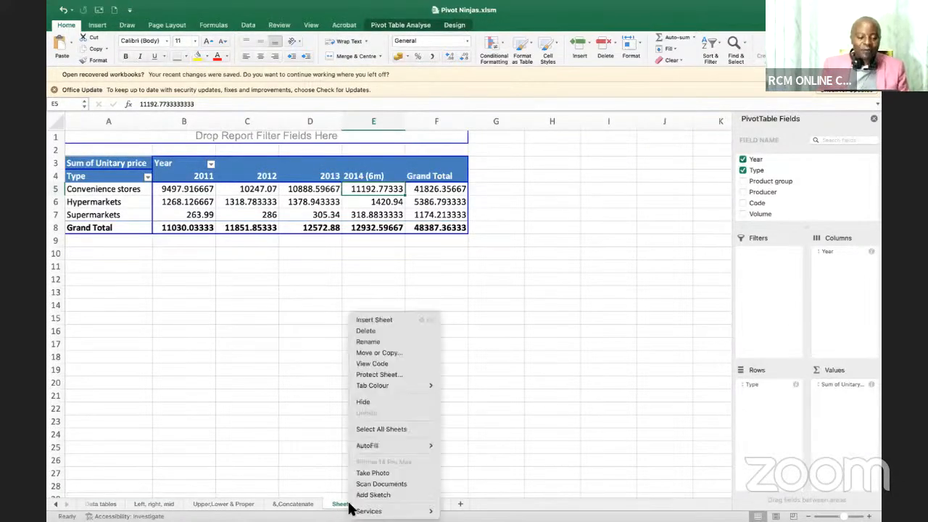
click(373, 335)
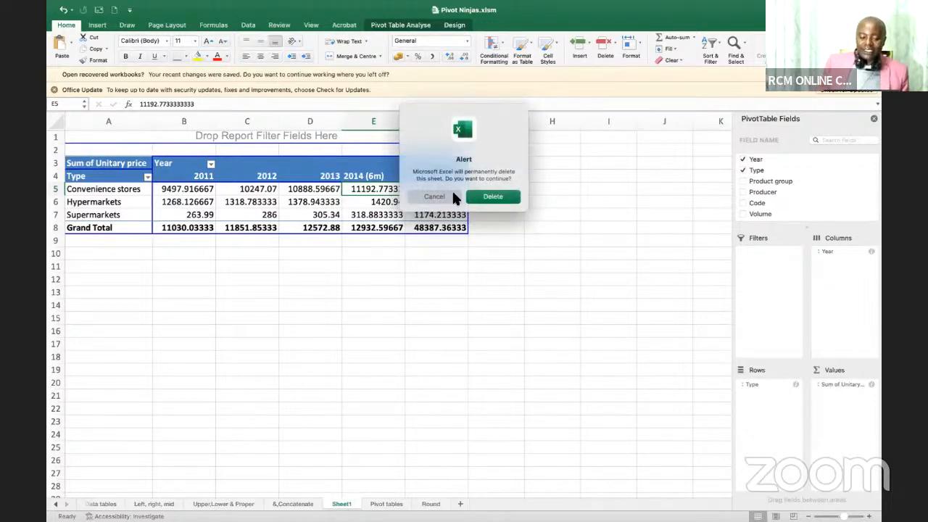
click(483, 199)
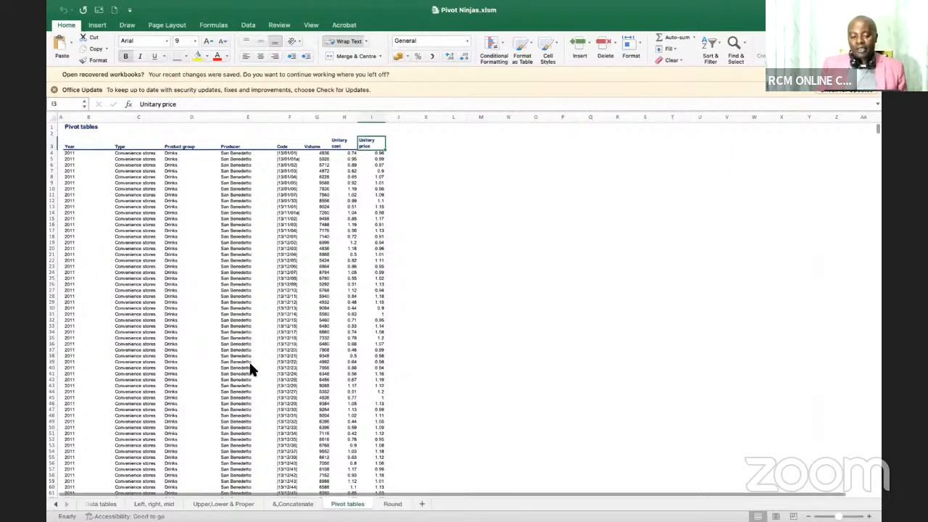
Create a PivotTable on a new worksheet from the range B3:I15121 of the Pivot tables sheet.
click(79, 146)
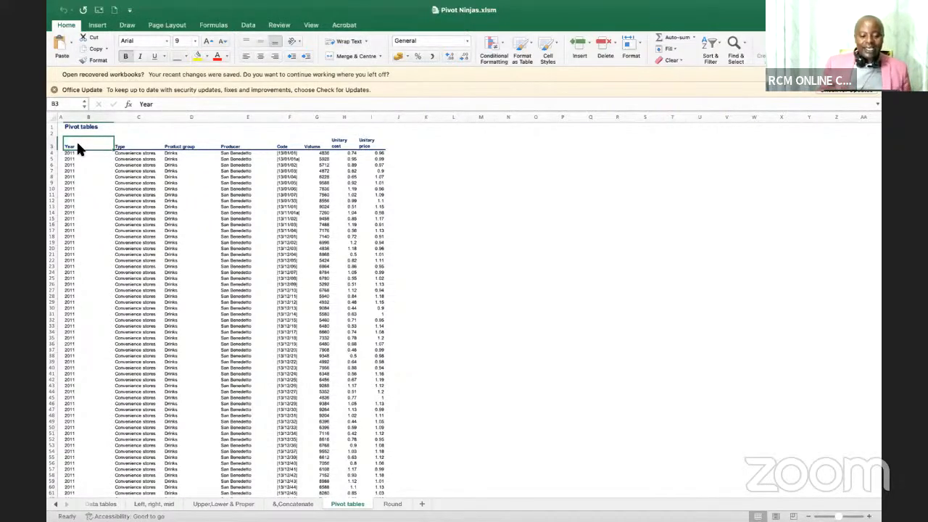
key(ctrl+shift+Right)
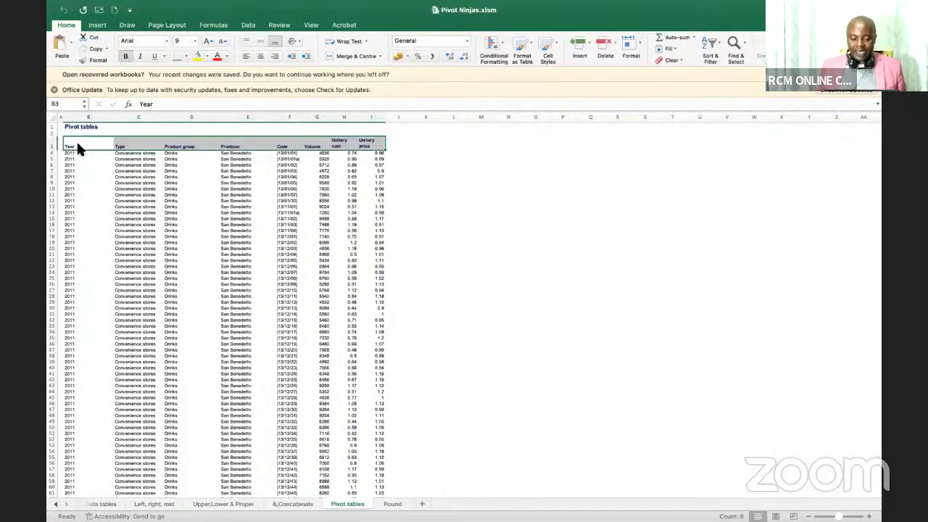
key(ctrl+shift+Down)
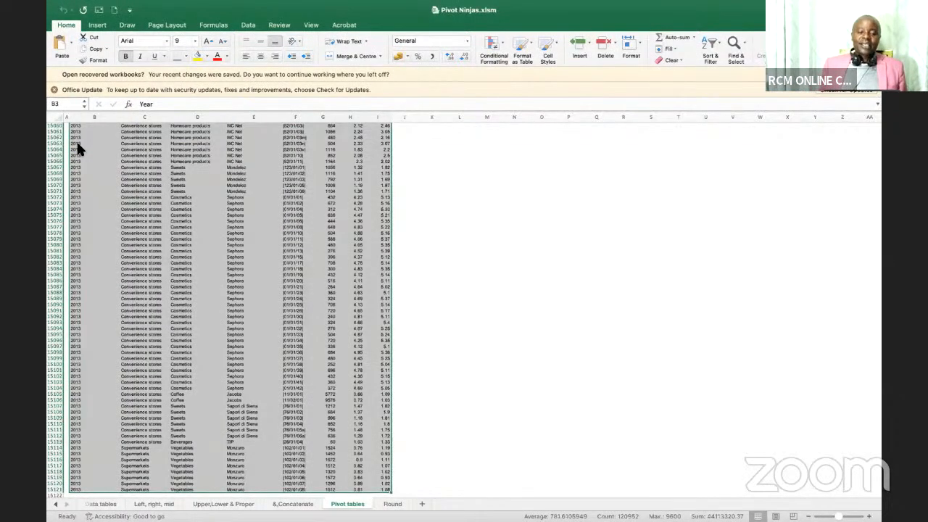
click(105, 25)
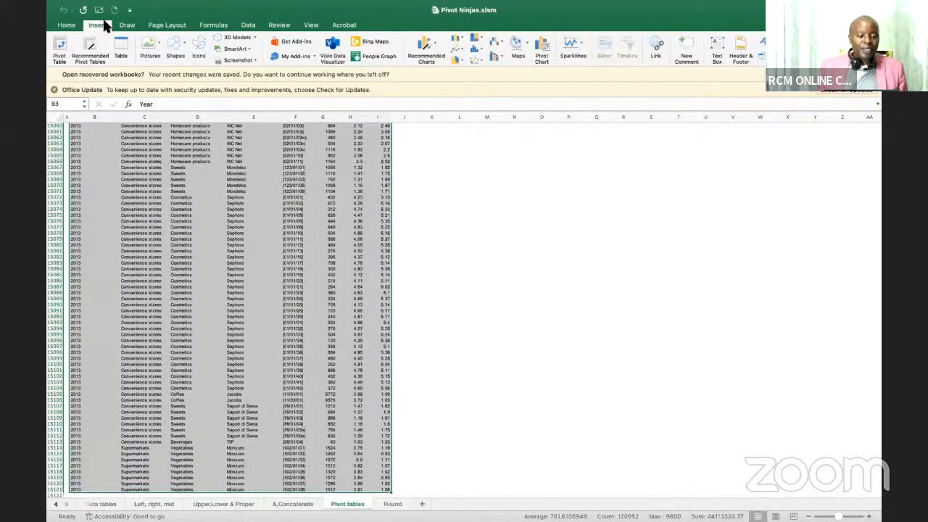
click(61, 48)
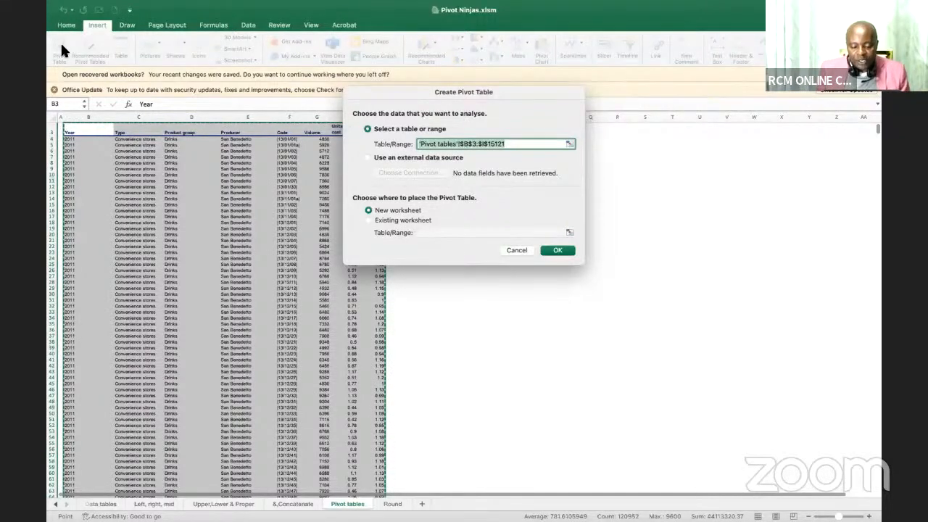
click(548, 251)
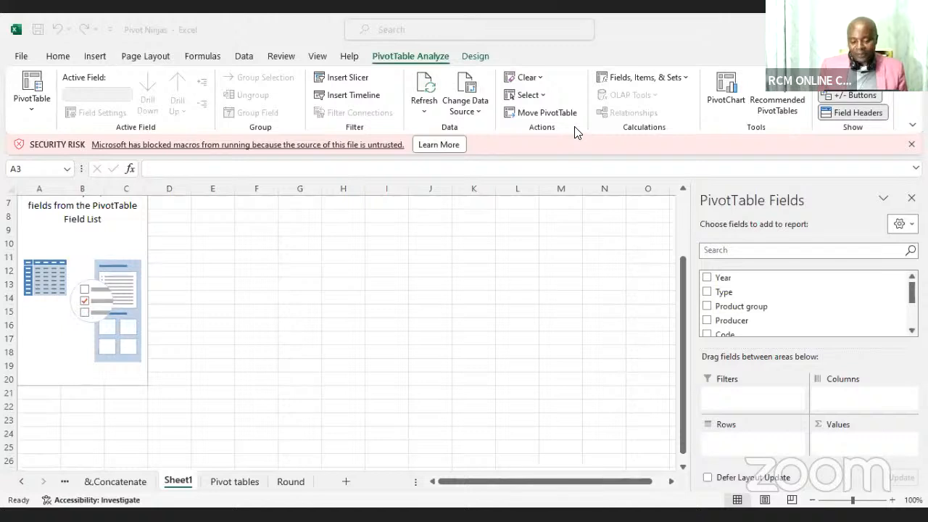
Insert another PivotTable on a new worksheet, using the full data block from the Year header through Unitary price on the Pivot tables sheet.
click(242, 490)
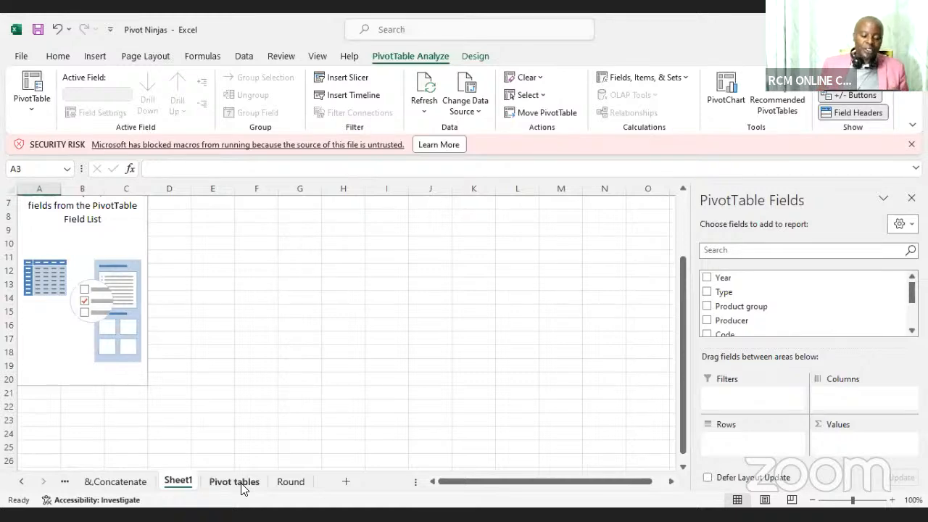
click(234, 481)
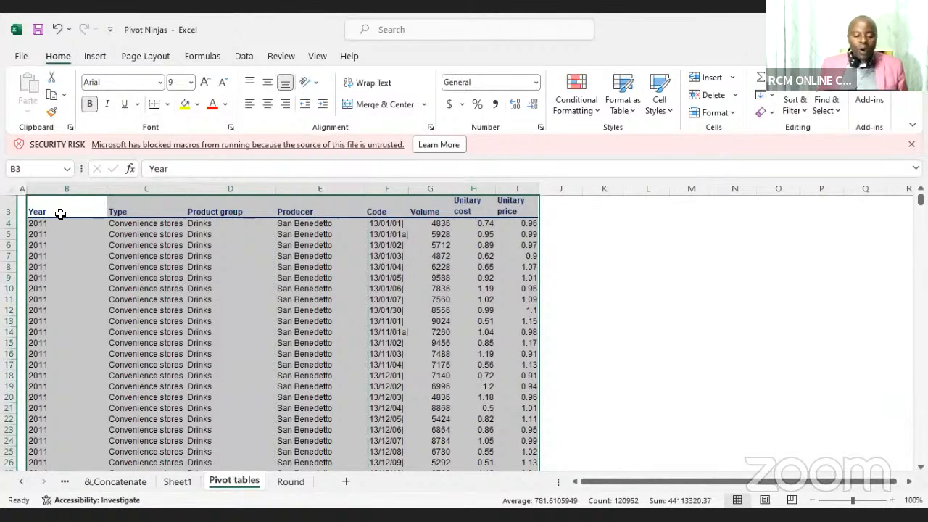
click(60, 211)
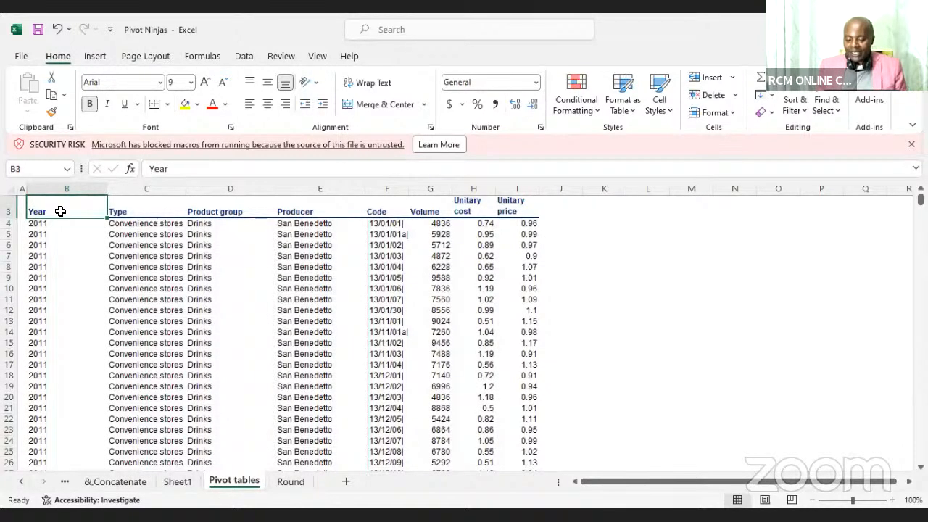
key(ctrl+shift+Right)
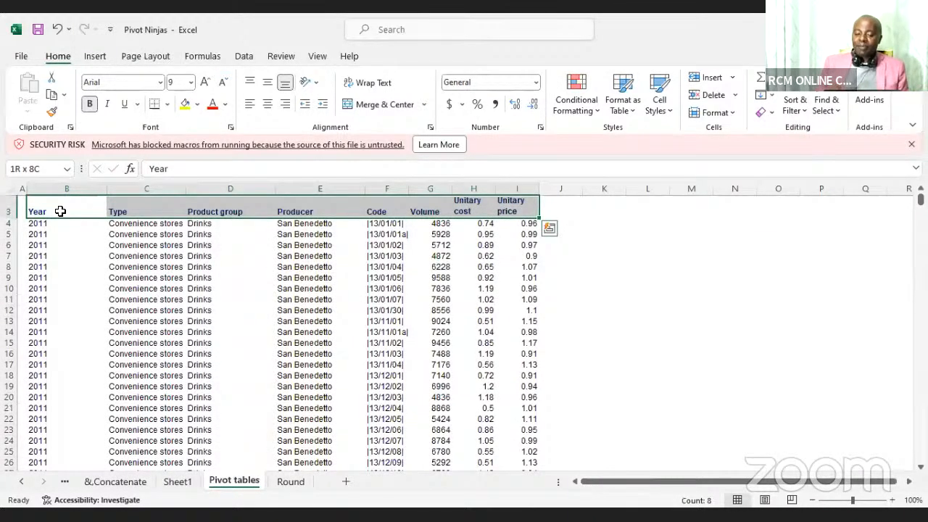
key(ctrl+shift+Down)
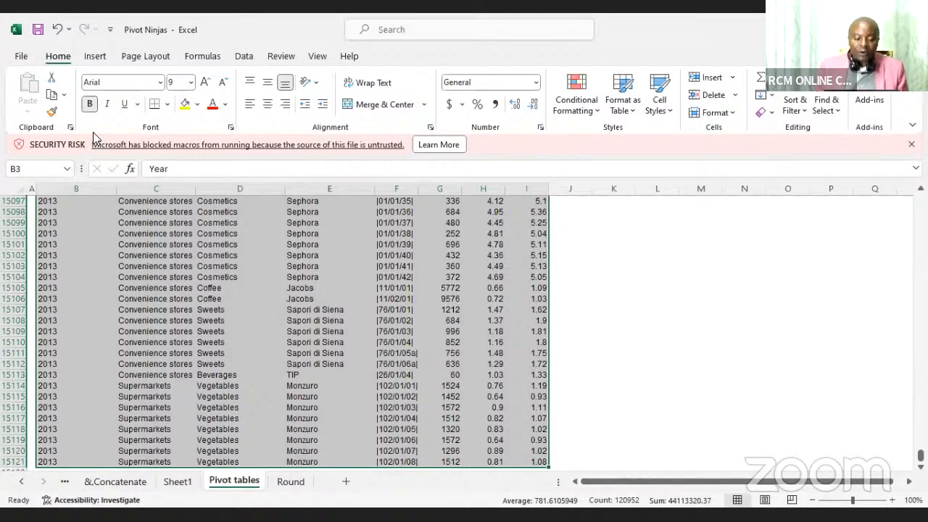
click(95, 55)
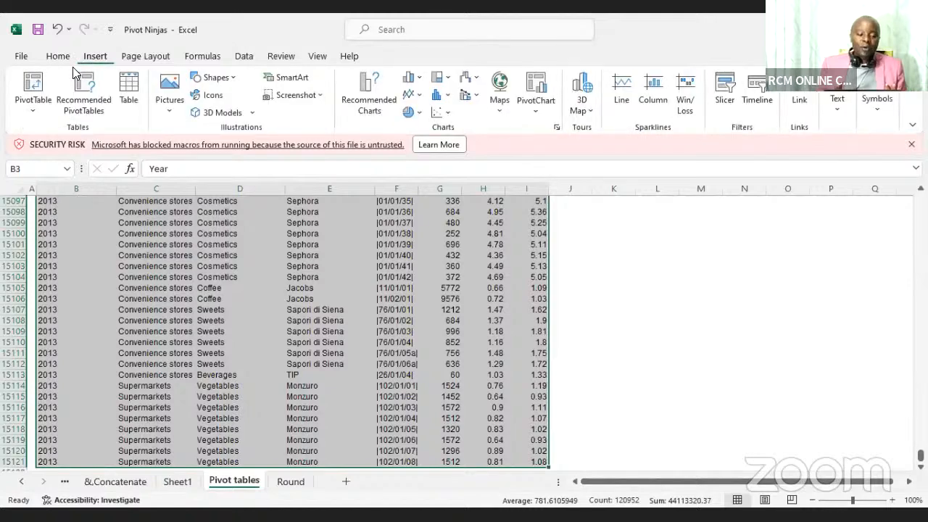
click(32, 92)
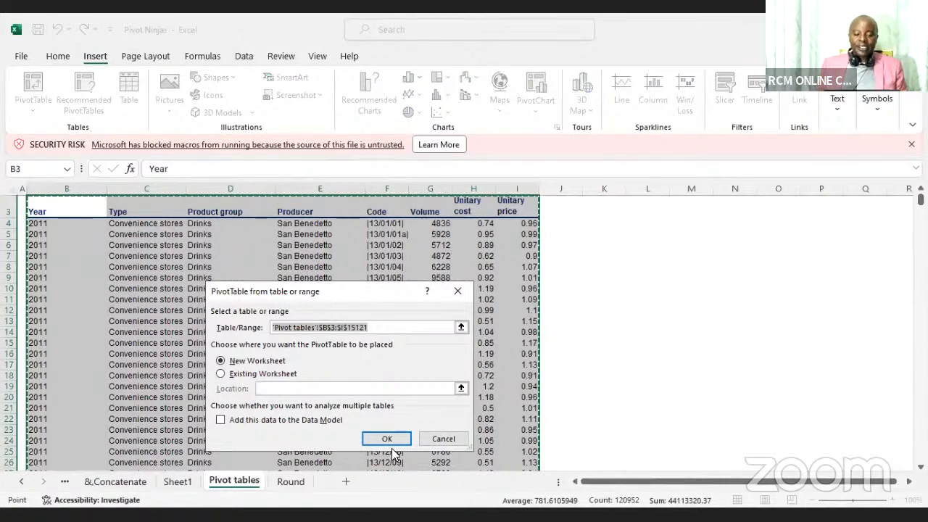
click(390, 437)
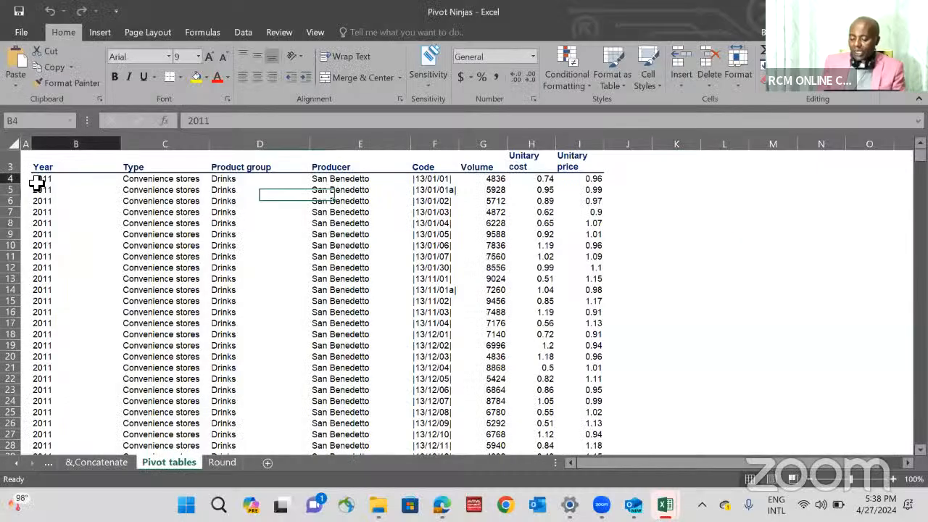
click(38, 180)
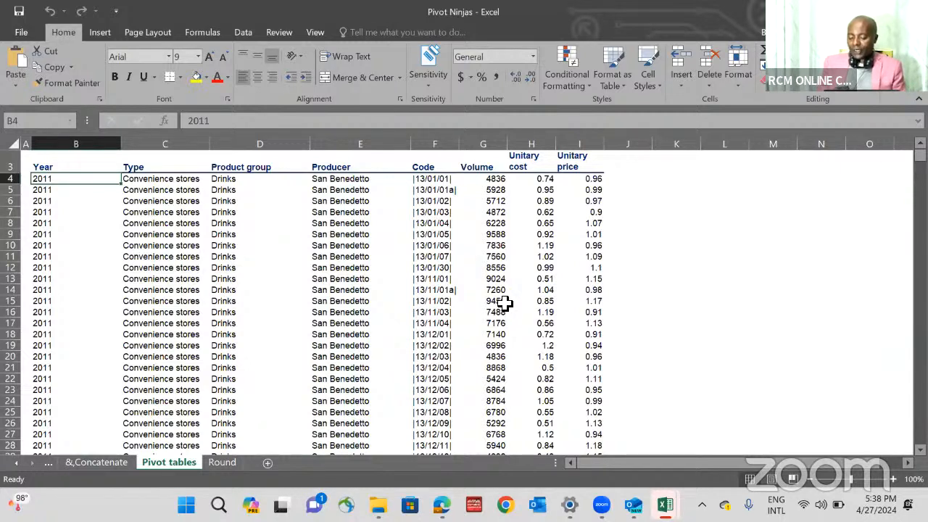
mouse_move(655, 484)
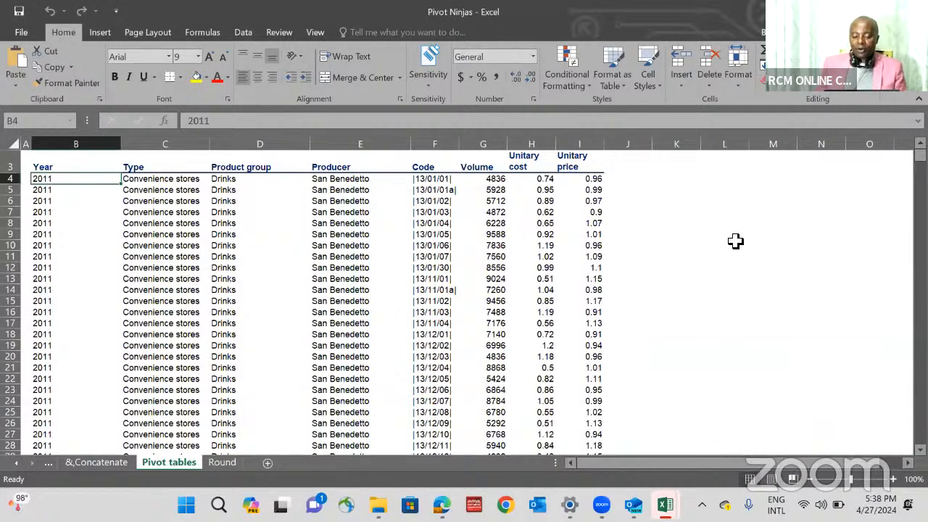
scroll(577, 176, up, 1)
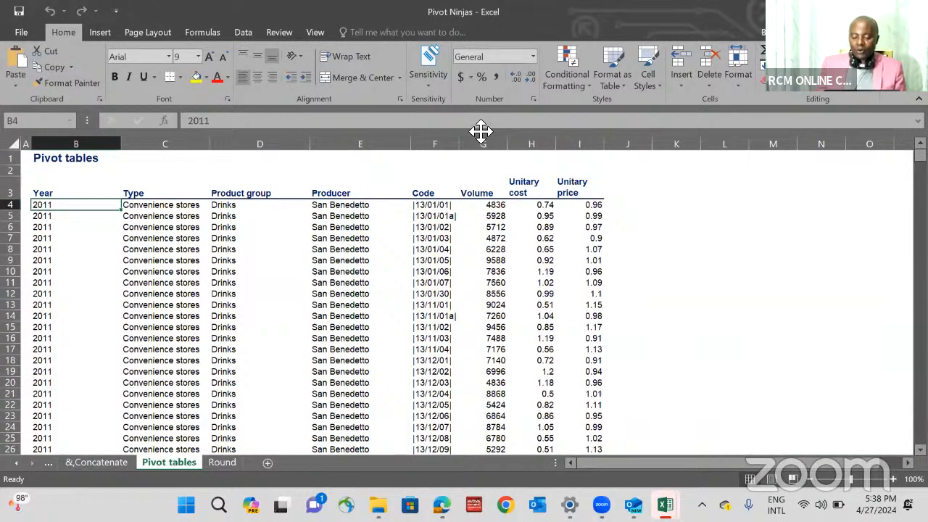
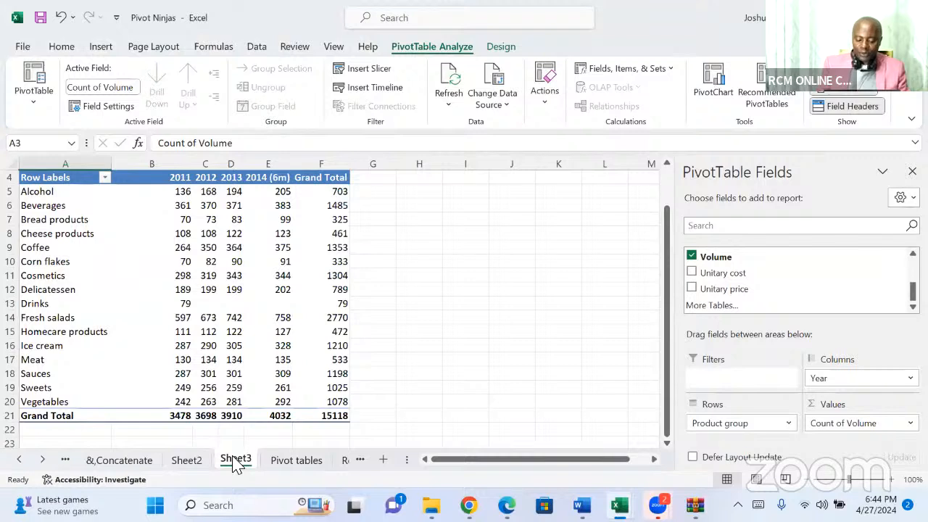
Delete the Sheet3 worksheet containing the pivot table of volume counts by product group and year.
click(235, 464)
right_click(235, 464)
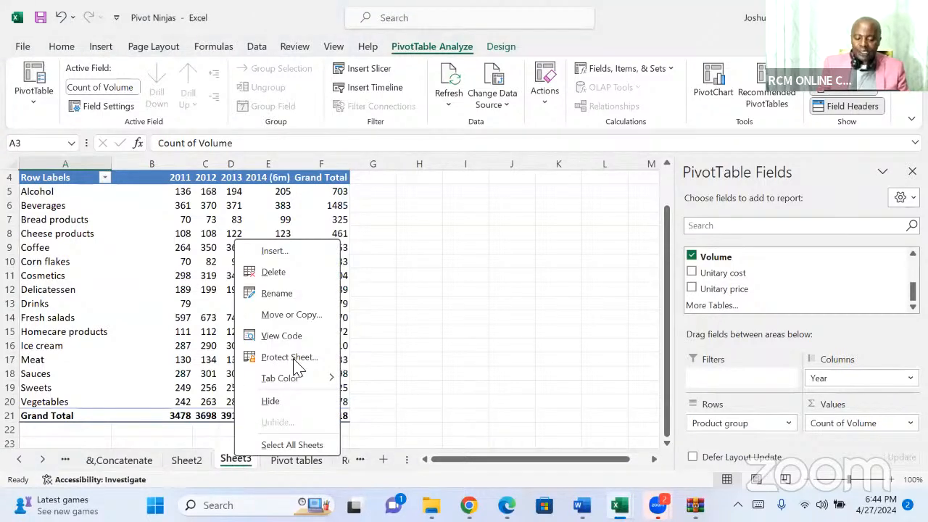
click(307, 279)
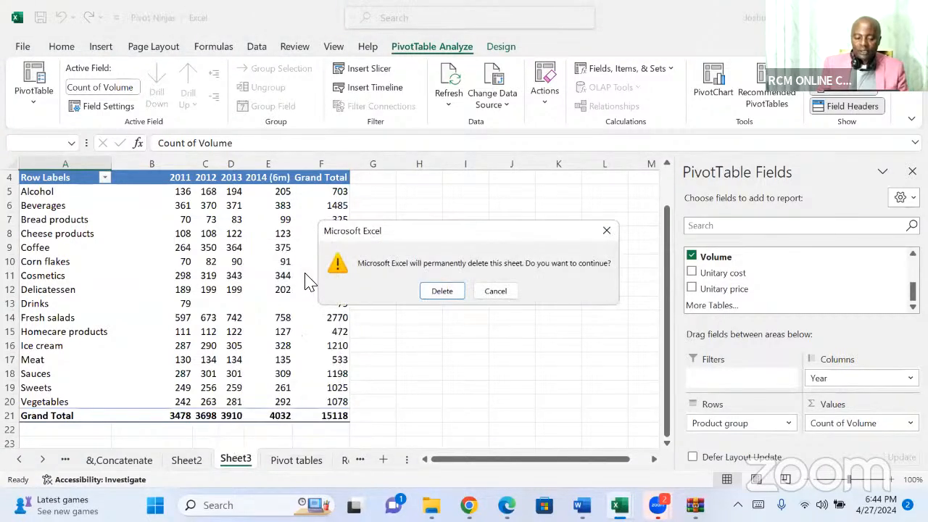
click(434, 293)
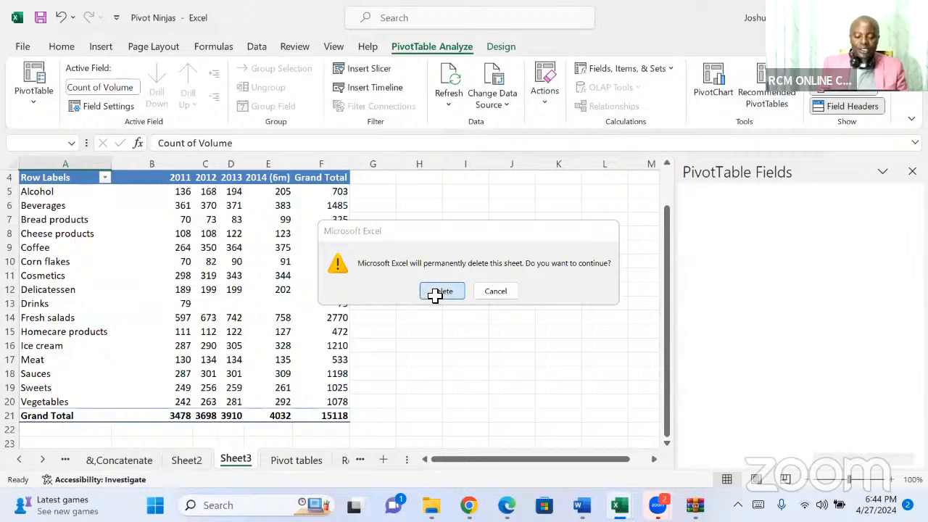
Create a PivotTable on a new worksheet from the B3:I15121 data block of the Pivot tables sheet.
key(ctrl+a)
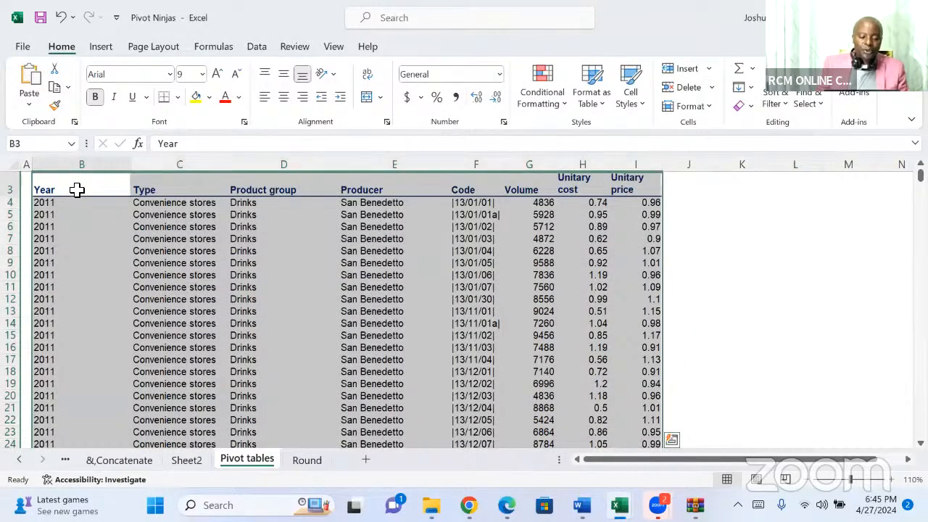
click(77, 190)
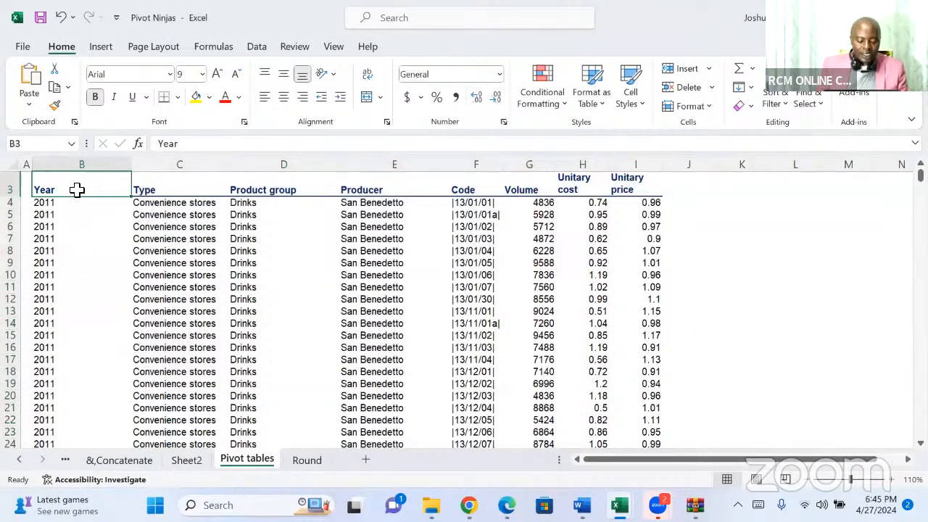
key(ctrl+shift+Right)
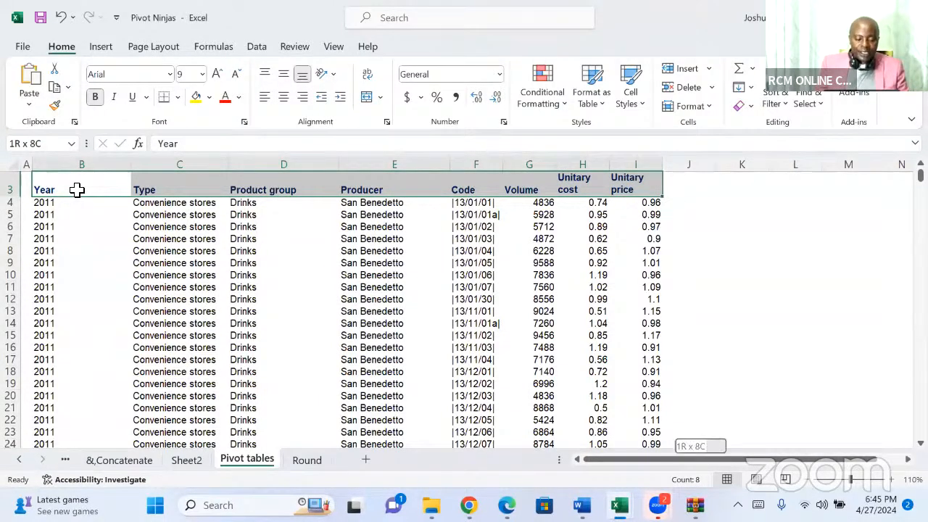
key(ctrl+shift+Down)
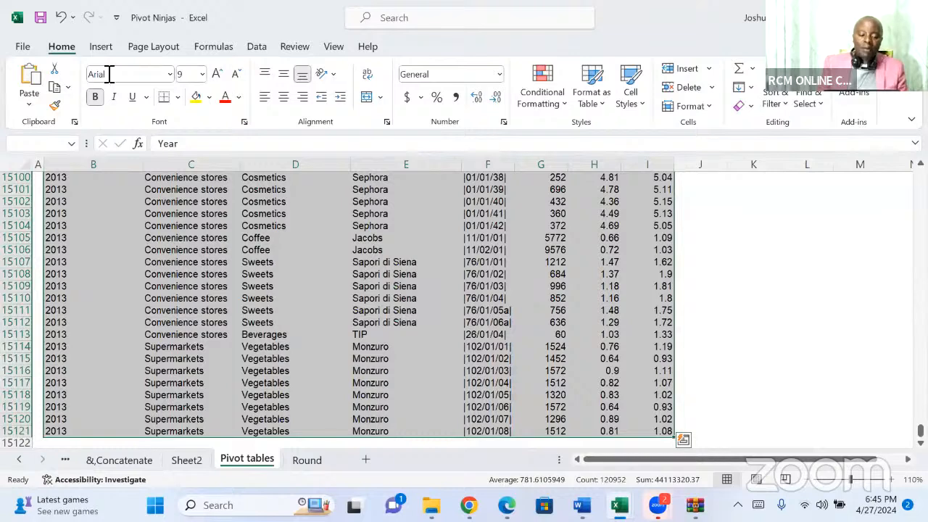
click(100, 48)
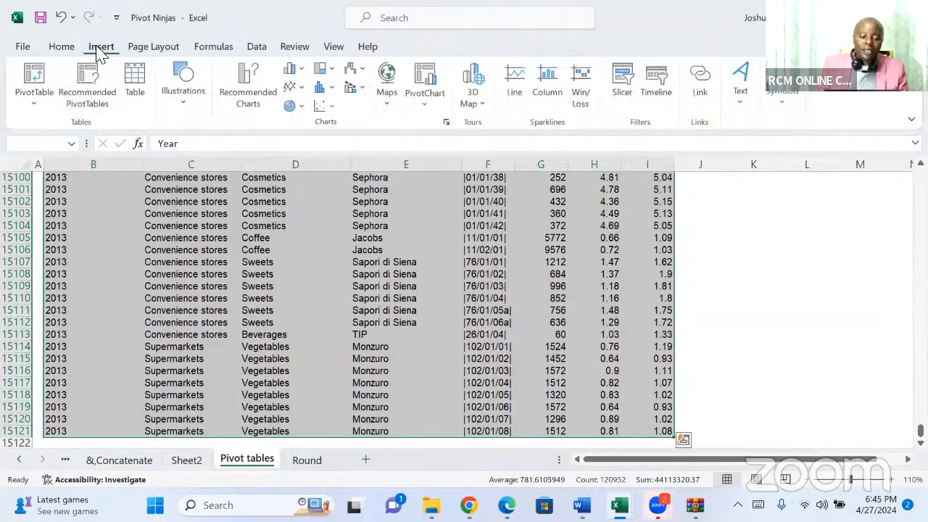
click(35, 78)
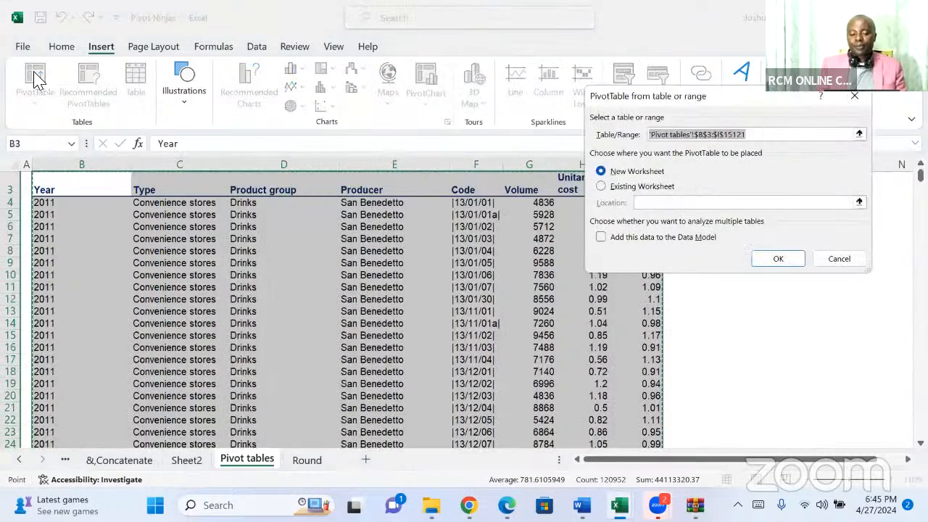
click(777, 262)
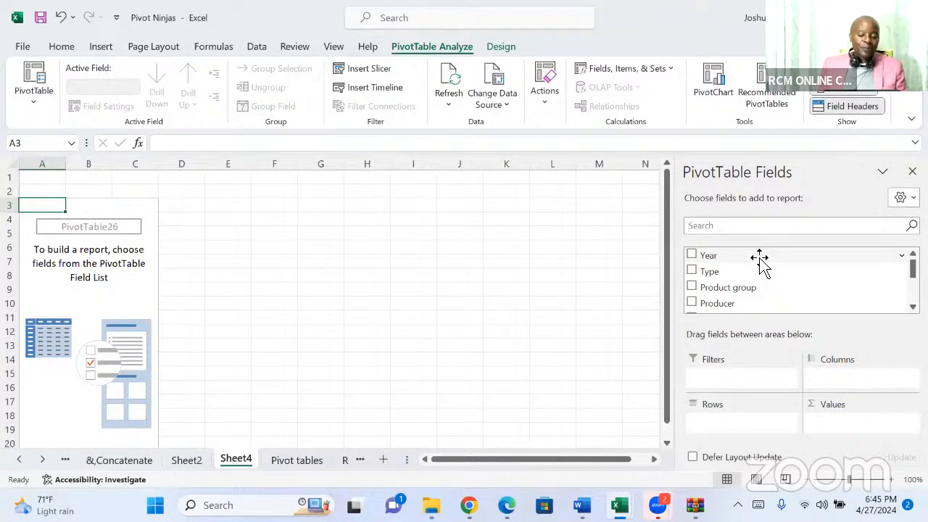
Lay out the new PivotTable with Year in the columns, Product group in the rows and Volume in the values.
drag(760, 260, 842, 379)
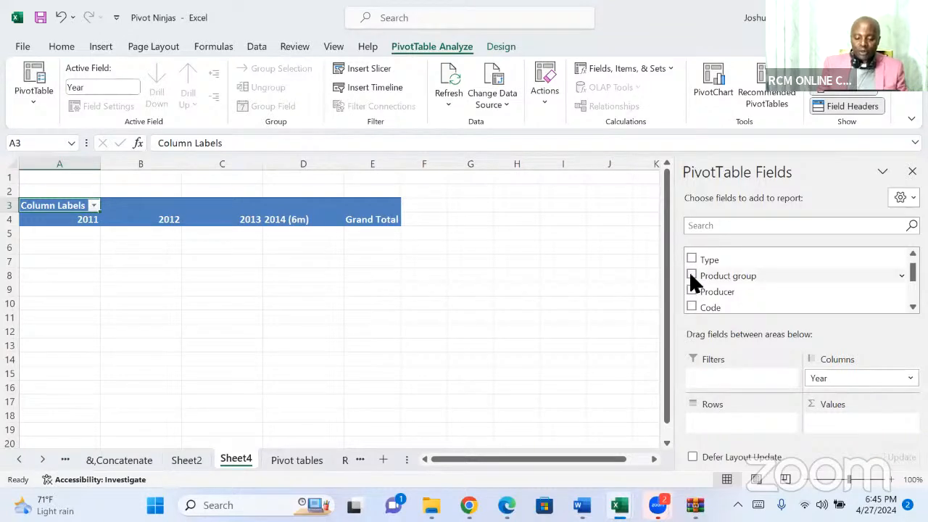
drag(690, 270, 717, 427)
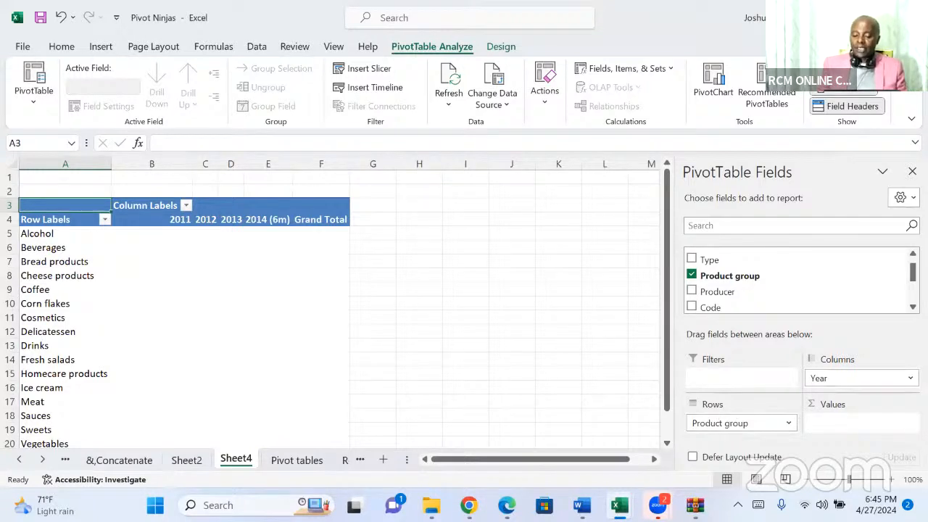
scroll(781, 304, down, 1)
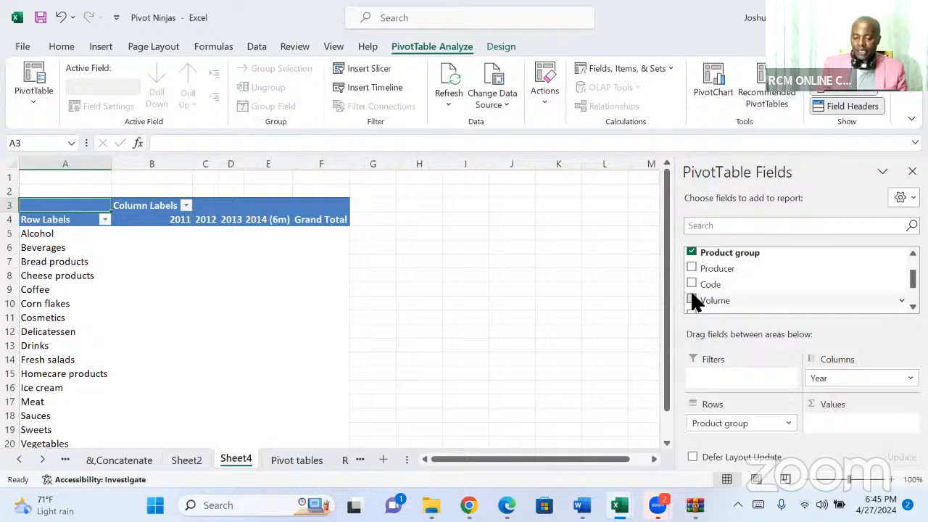
drag(694, 300, 839, 427)
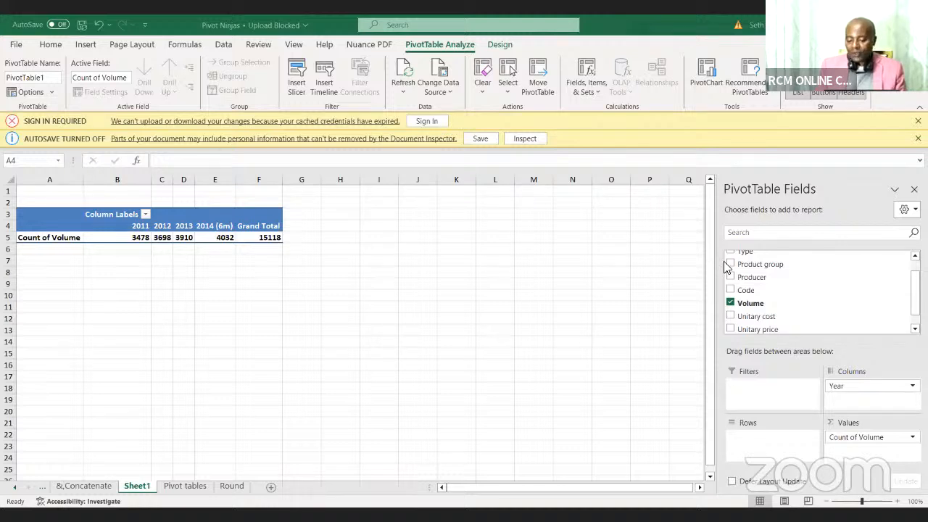
Rebuild the Sheet1 pivot by removing Volume, placing Product group in the rows and adding Volume back to the values.
click(730, 303)
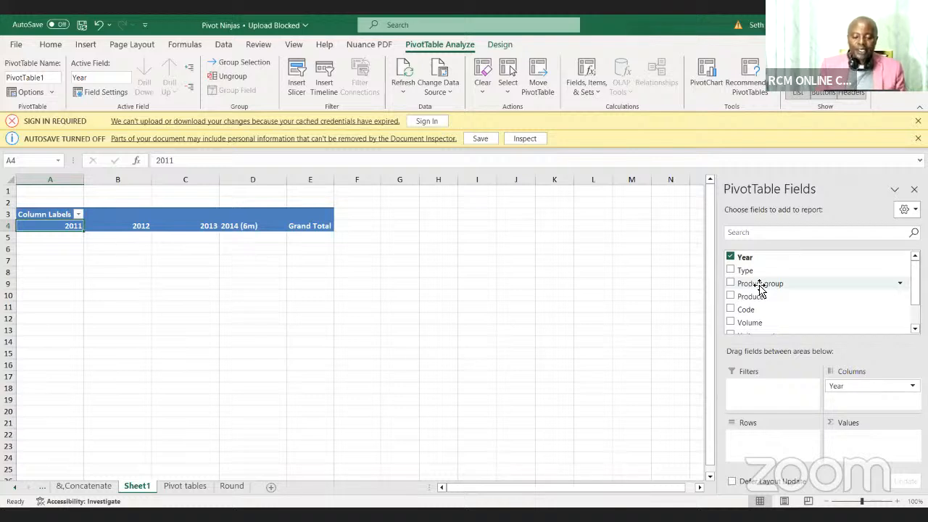
drag(759, 286, 756, 445)
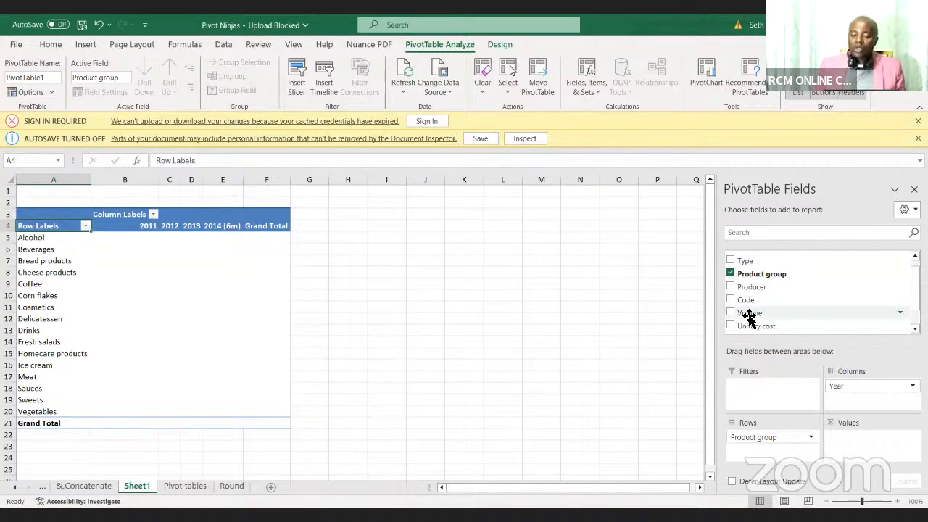
drag(749, 317, 858, 445)
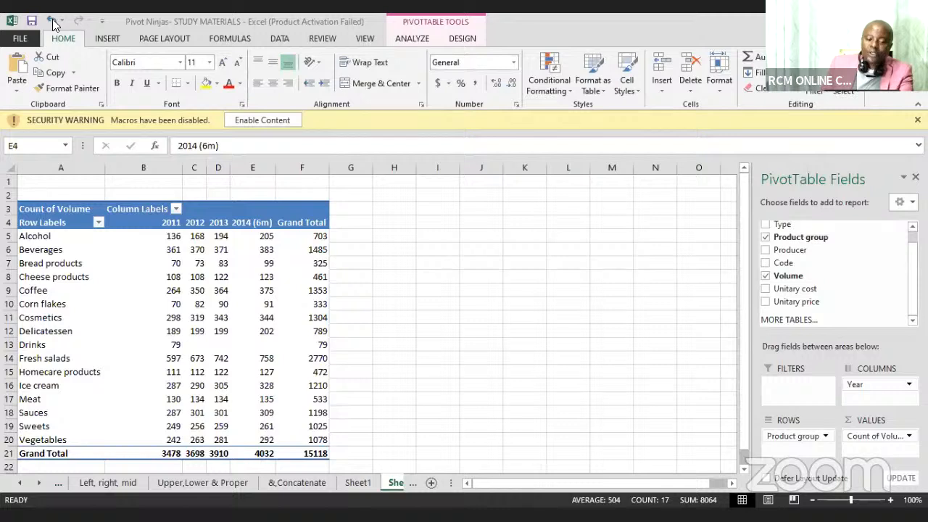
click(399, 321)
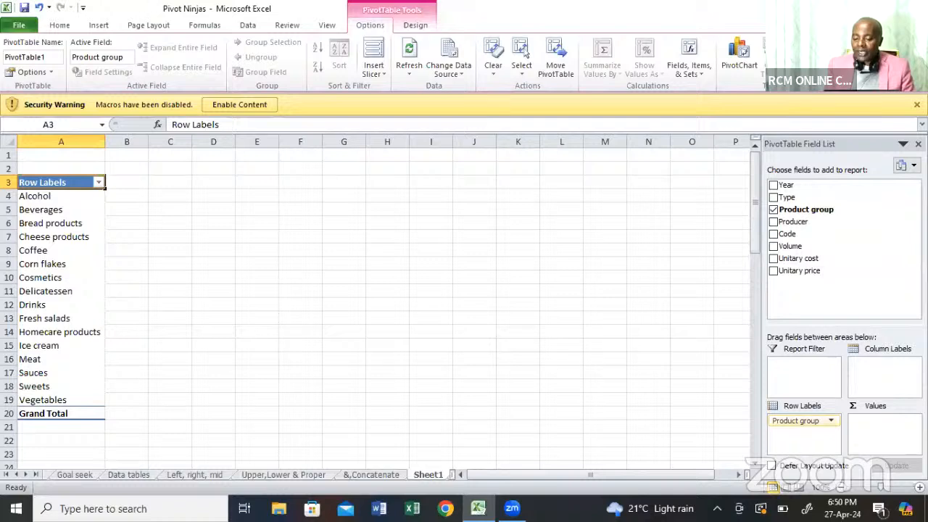
Try Year as a row label in place of Product group, and clear both fields from the pivot.
click(773, 186)
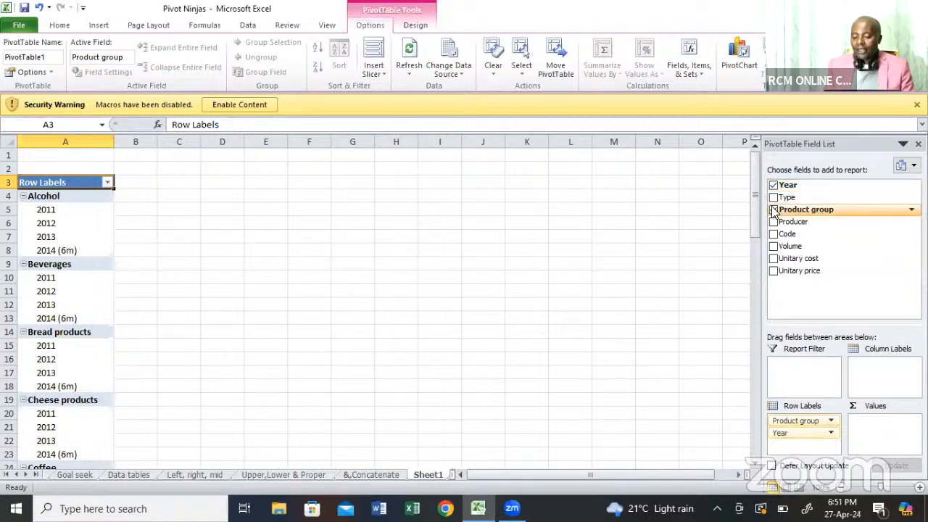
click(773, 210)
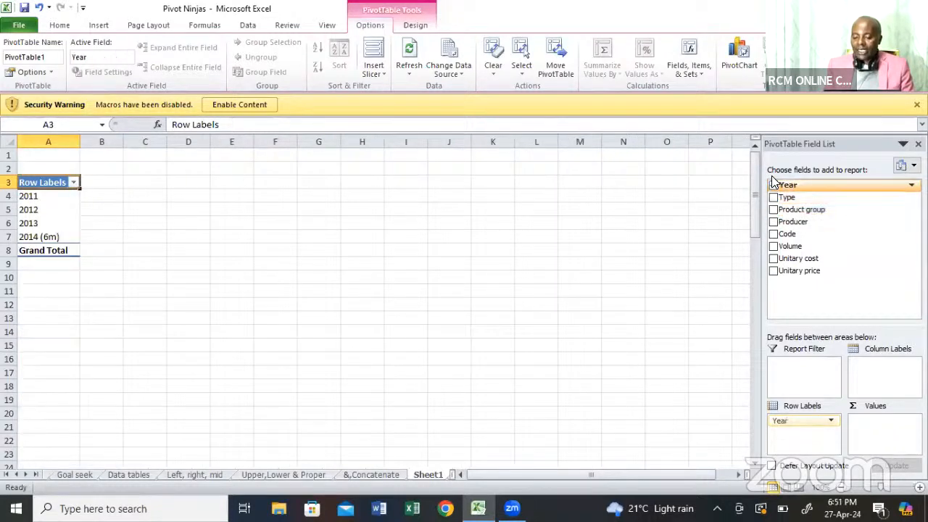
click(774, 185)
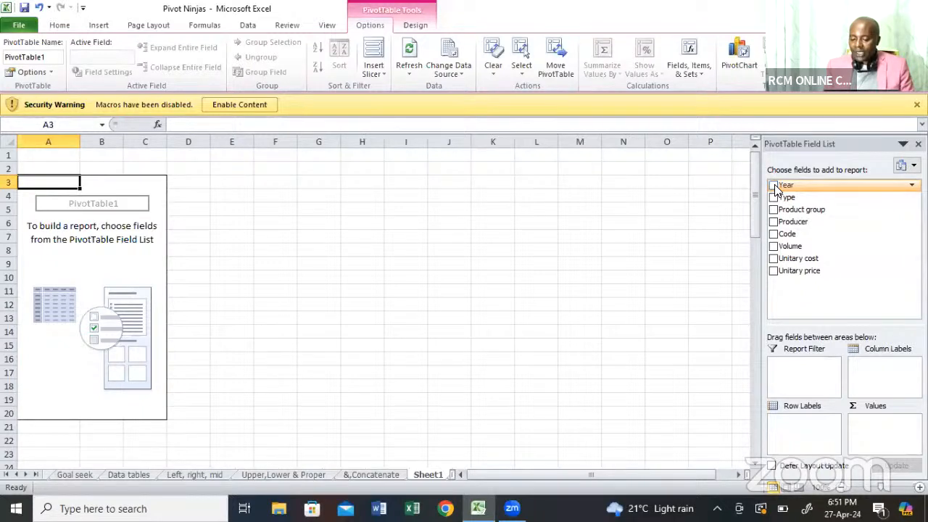
click(773, 185)
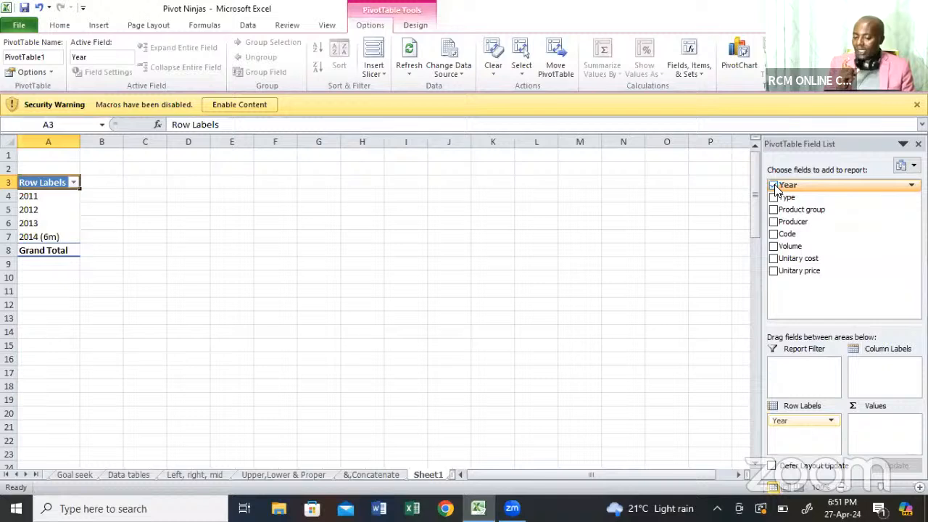
click(773, 186)
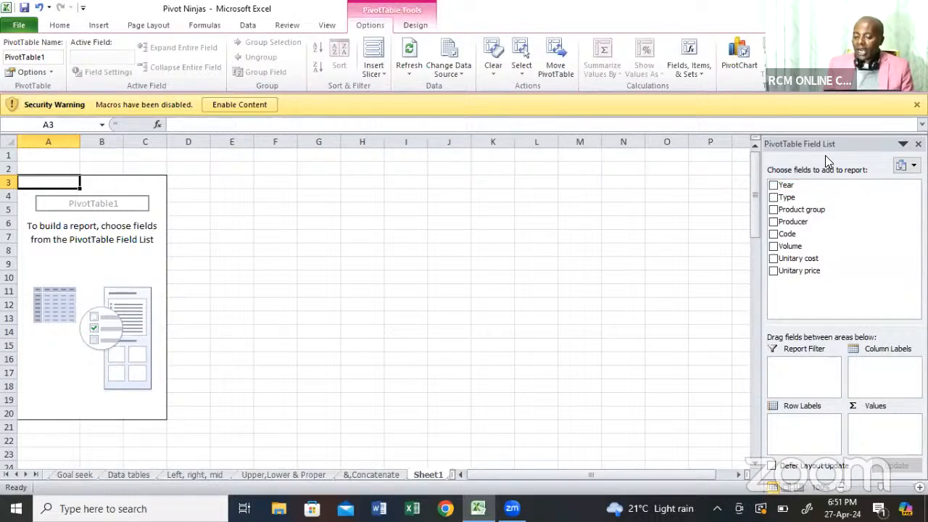
Try Year as a summarised value in the empty pivot, and remove it again.
drag(798, 185, 899, 303)
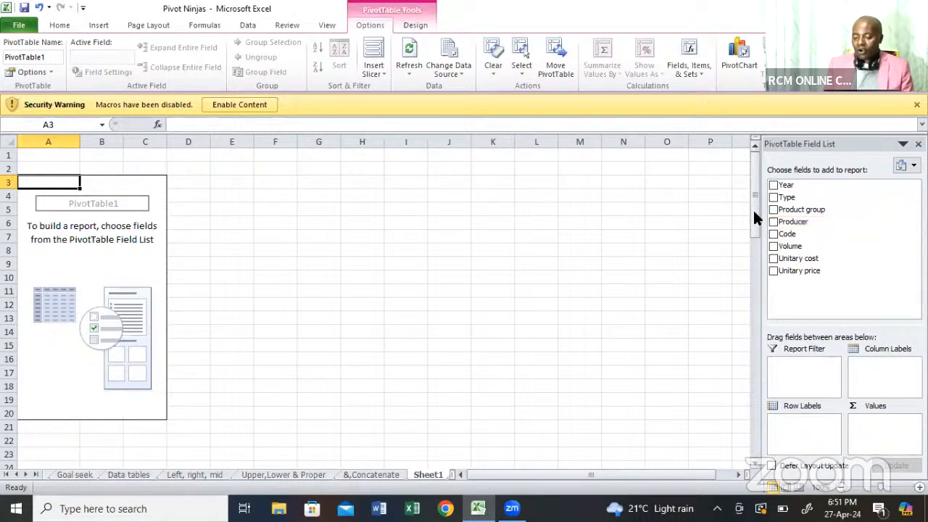
drag(780, 185, 902, 426)
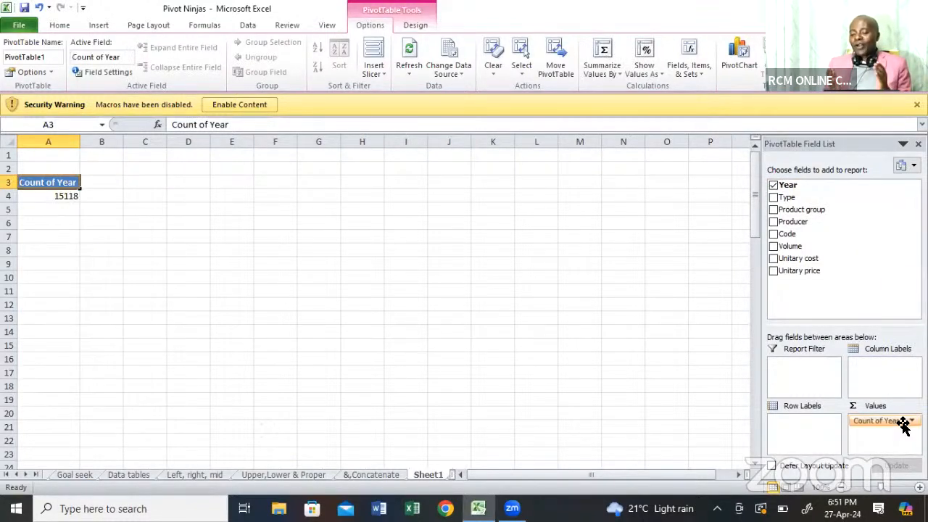
click(772, 186)
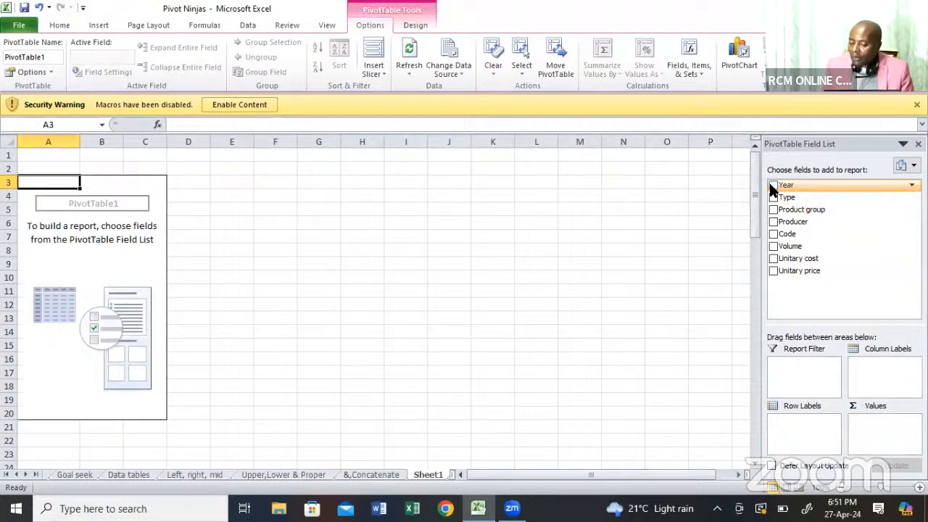
Arrange the pivot with Year as column labels, Product group as row labels and Volume as the value field.
drag(779, 186, 892, 369)
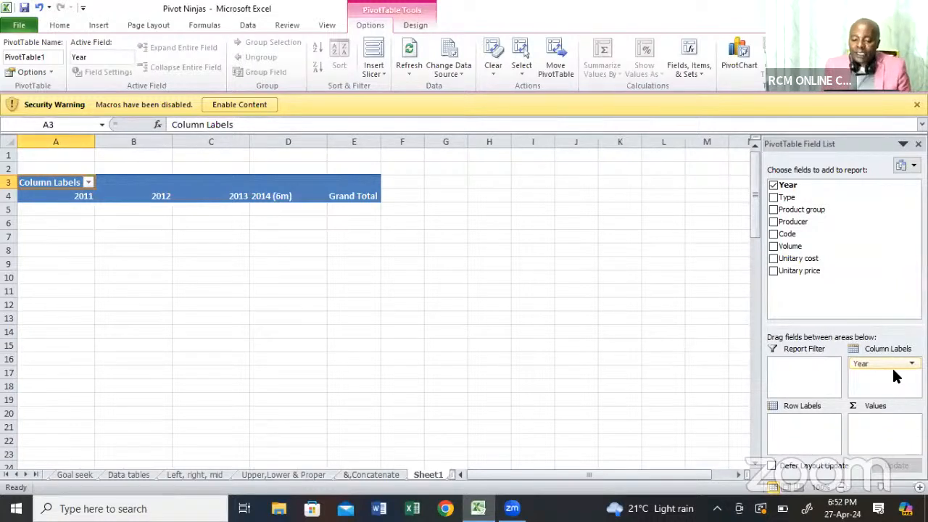
click(774, 209)
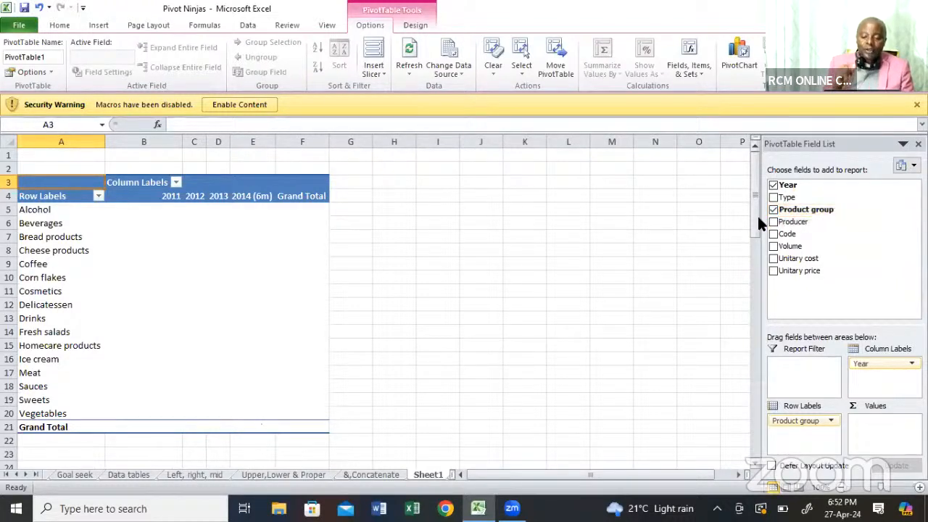
click(773, 211)
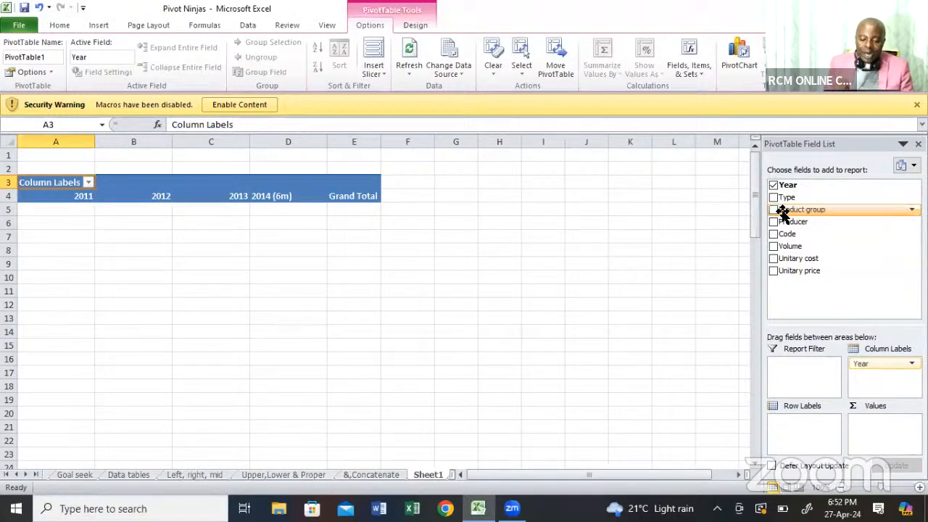
drag(782, 211, 805, 427)
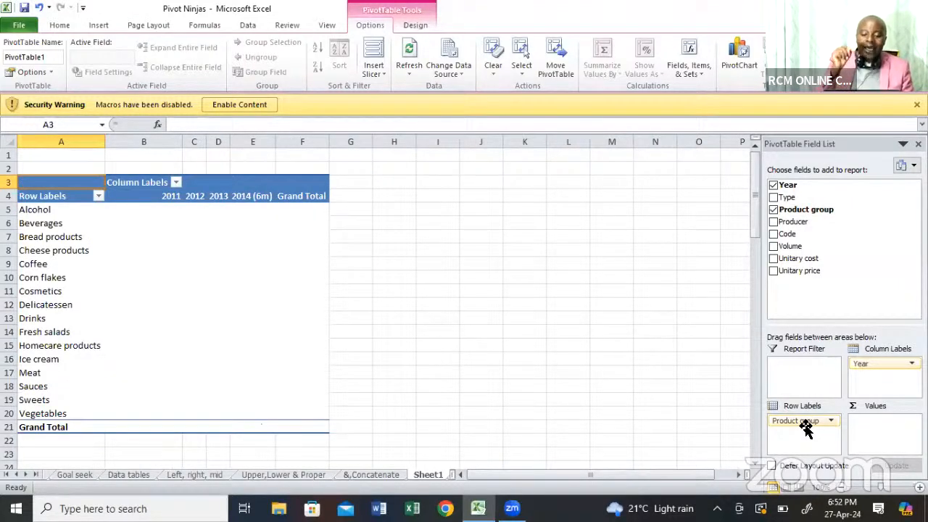
drag(788, 250, 877, 427)
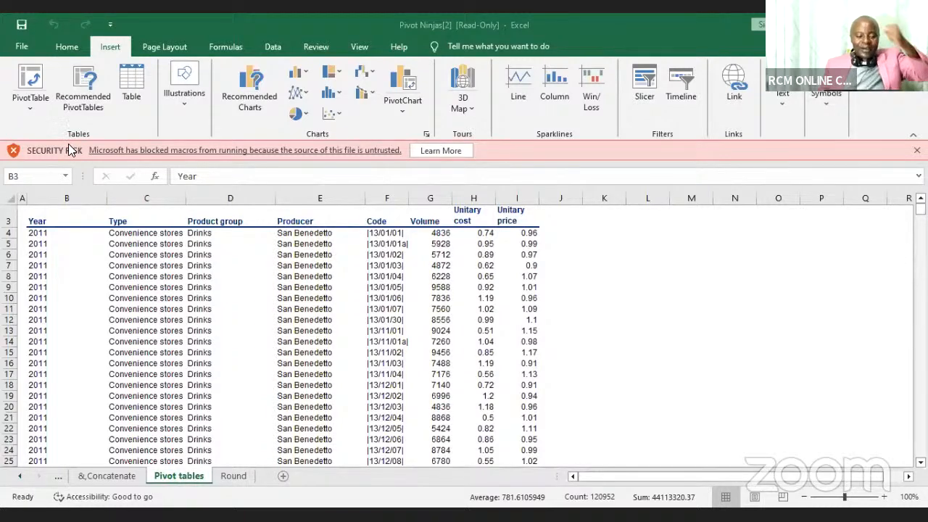
click(51, 217)
click(52, 217)
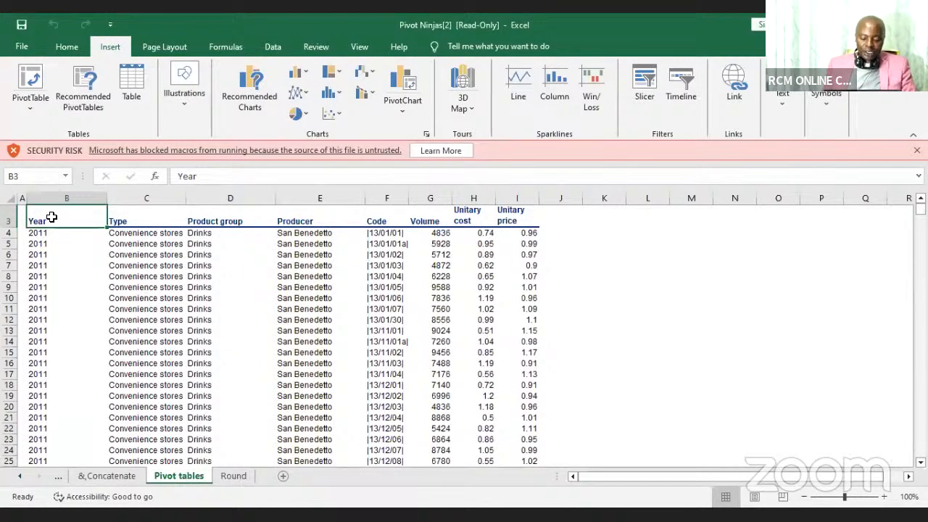
key(ctrl+shift+Right)
key(ctrl+shift+Down)
key(ctrl+shift+Down)
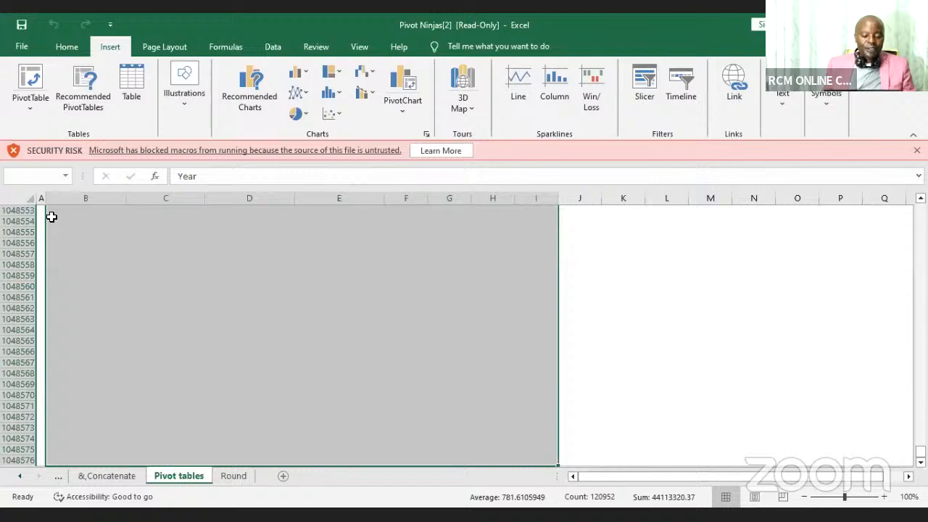
key(Up)
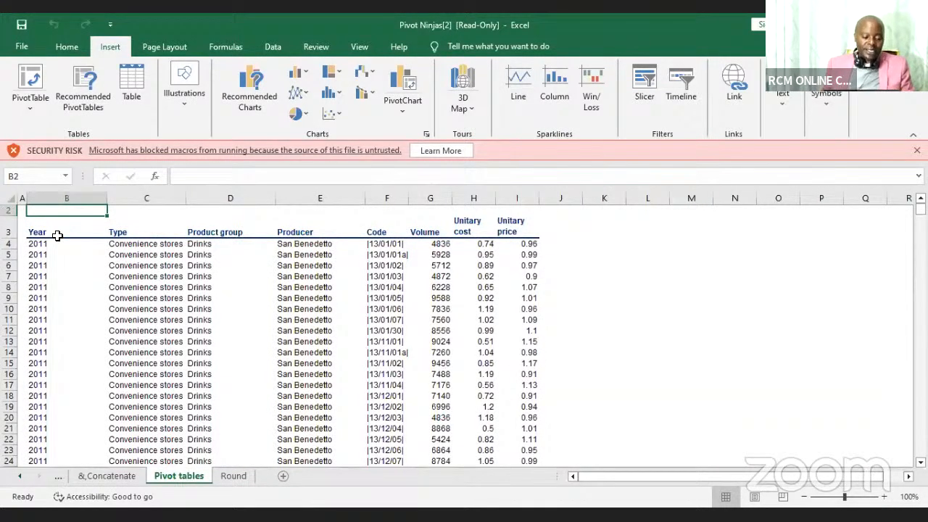
Create a PivotTable on a new worksheet from the full sales data range B3:I15121 of the Pivot tables sheet.
click(57, 236)
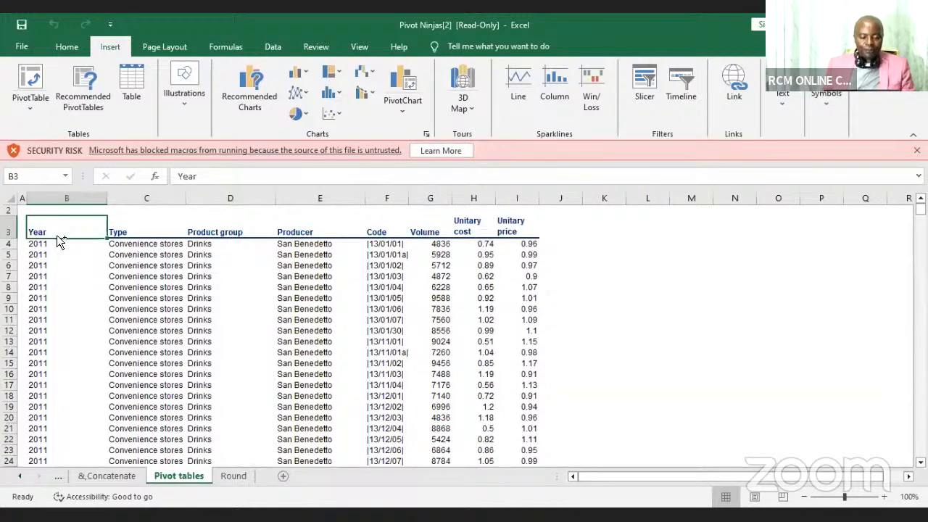
key(ctrl+shift+Right)
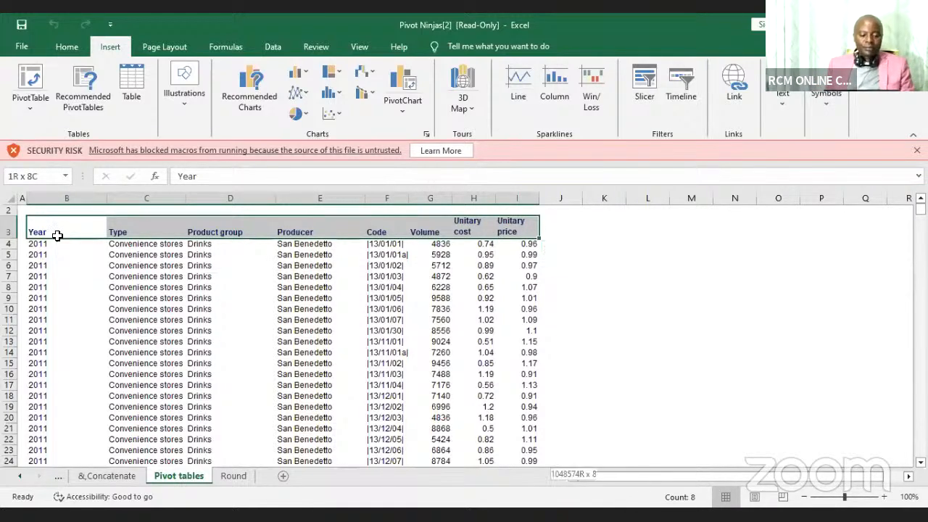
key(ctrl+shift+Down)
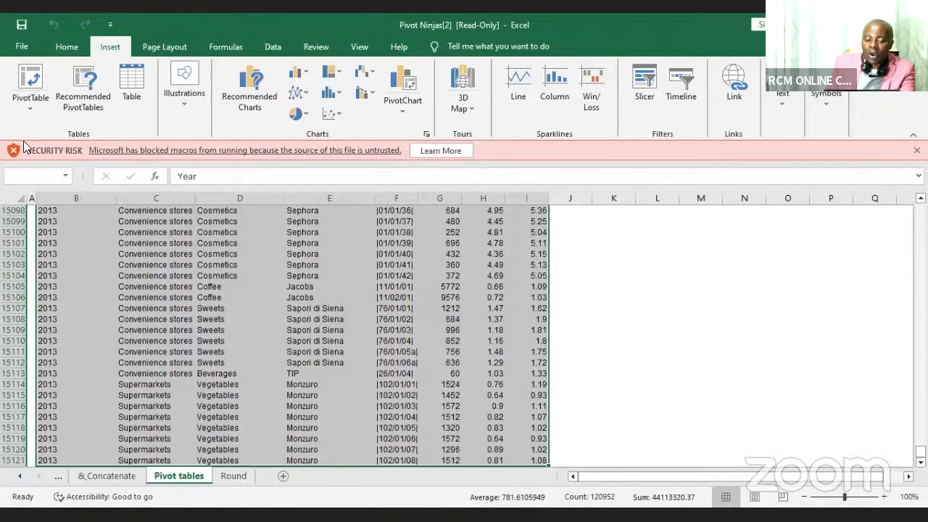
click(30, 105)
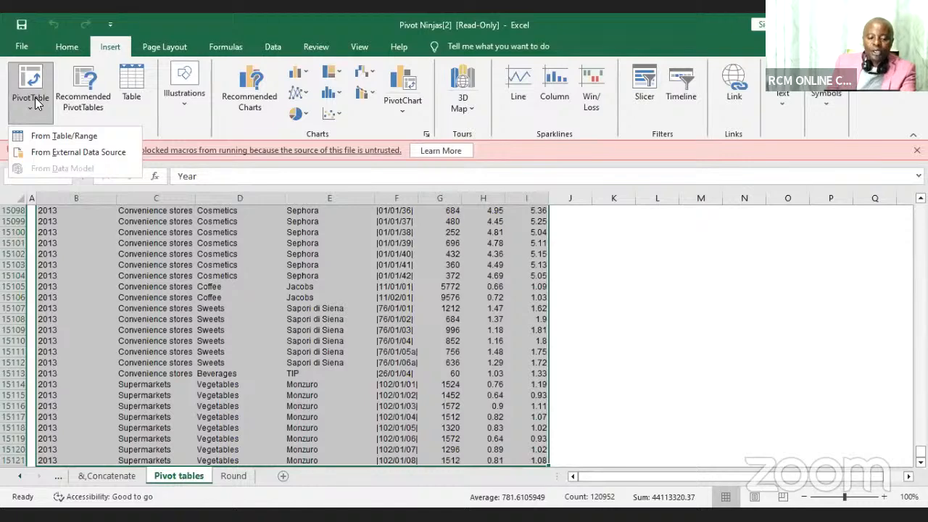
click(48, 135)
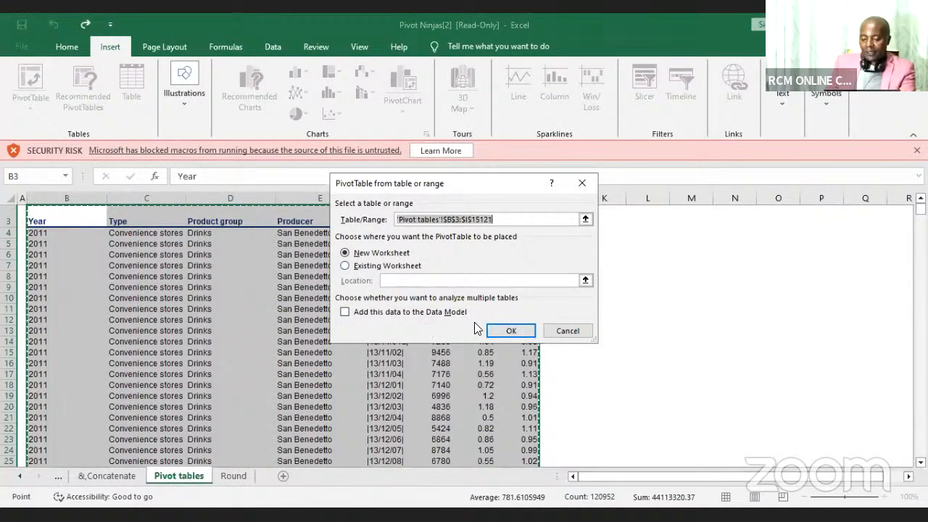
click(506, 332)
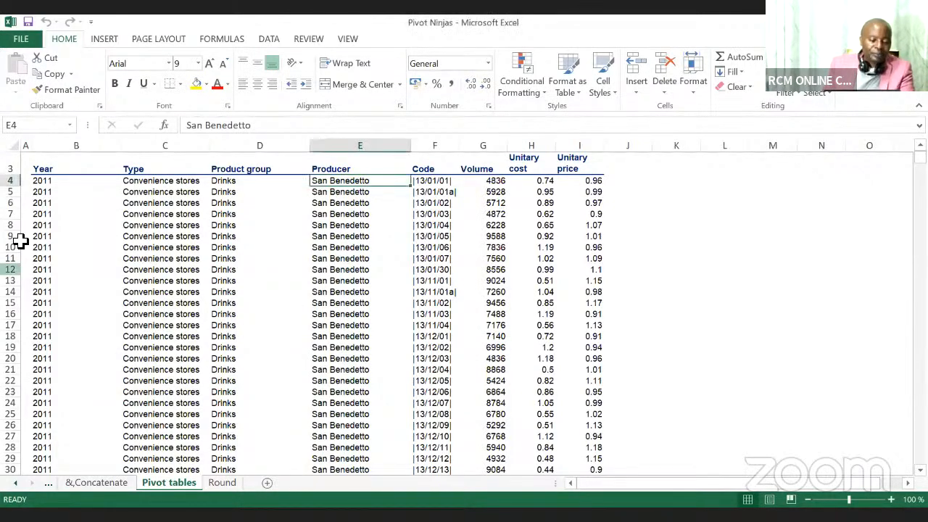
click(49, 172)
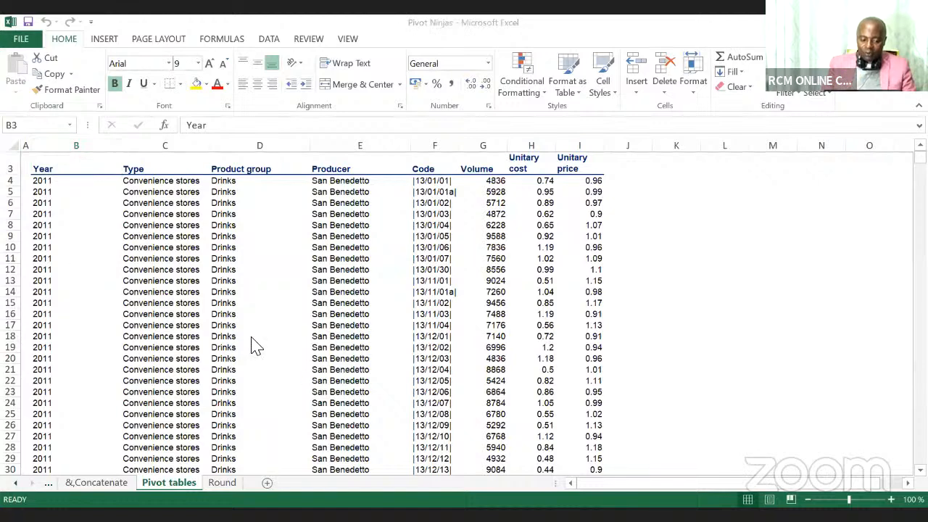
click(41, 172)
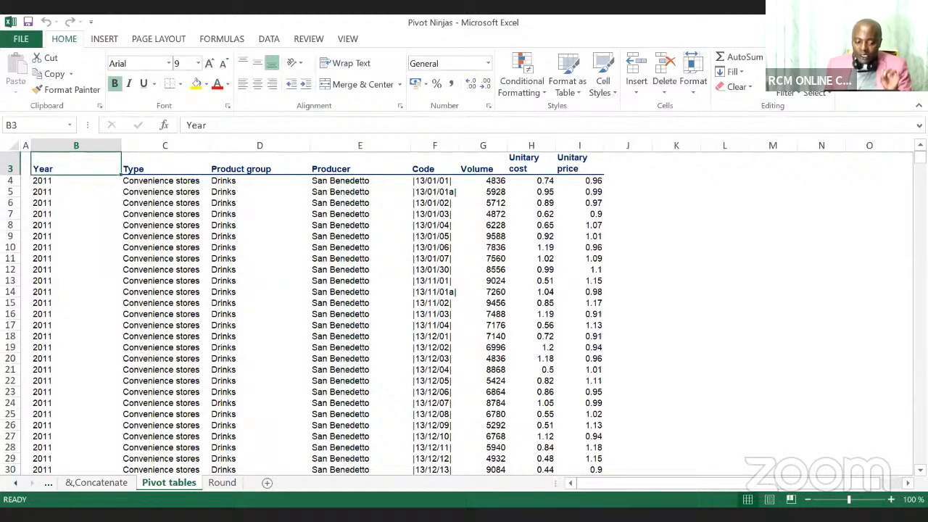
key(alt+Tab)
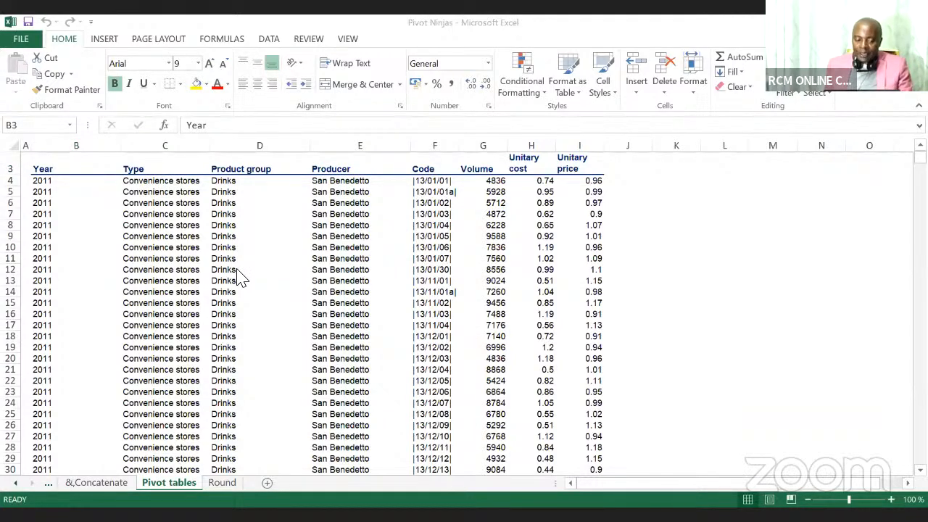
click(41, 170)
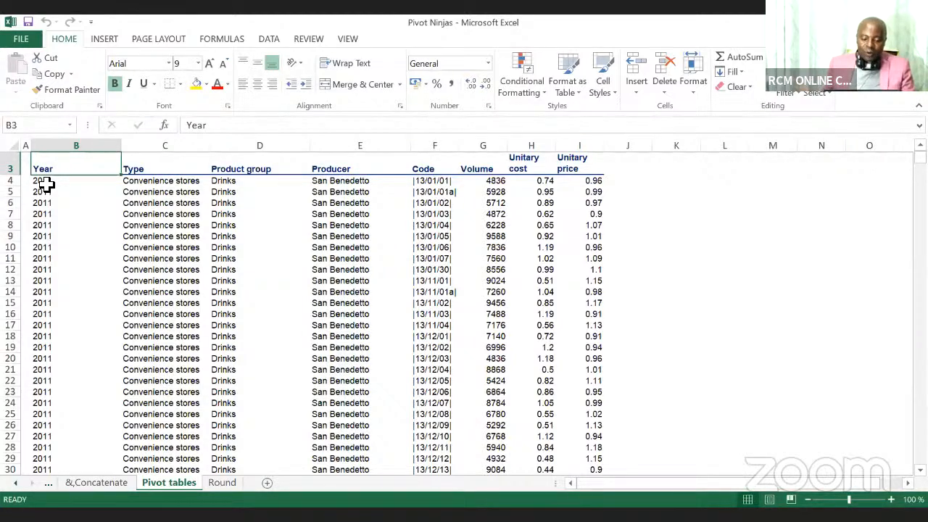
key(ctrl+shift+Right)
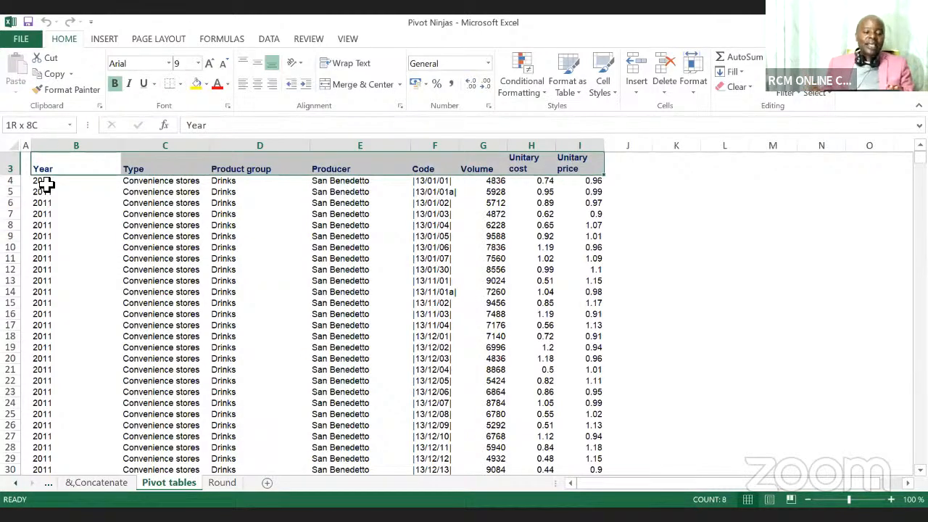
key(ctrl+shift+Right)
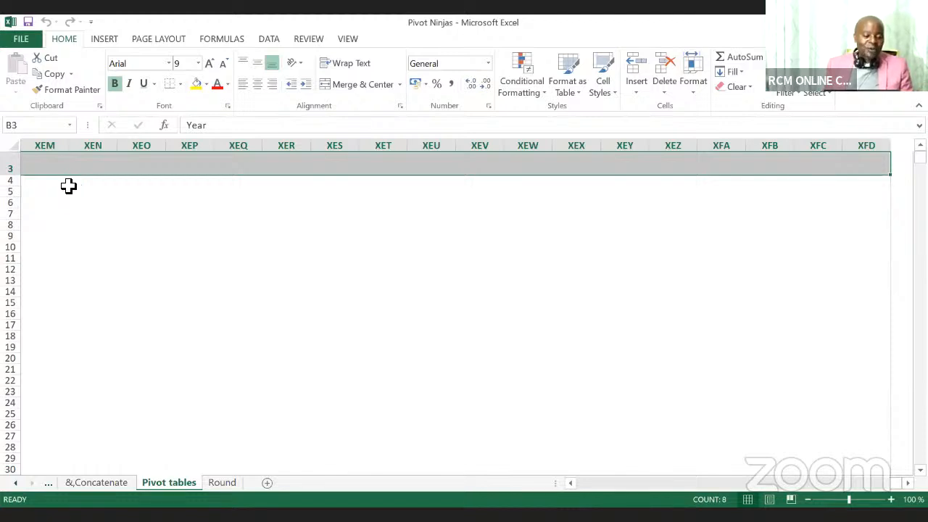
text(z)
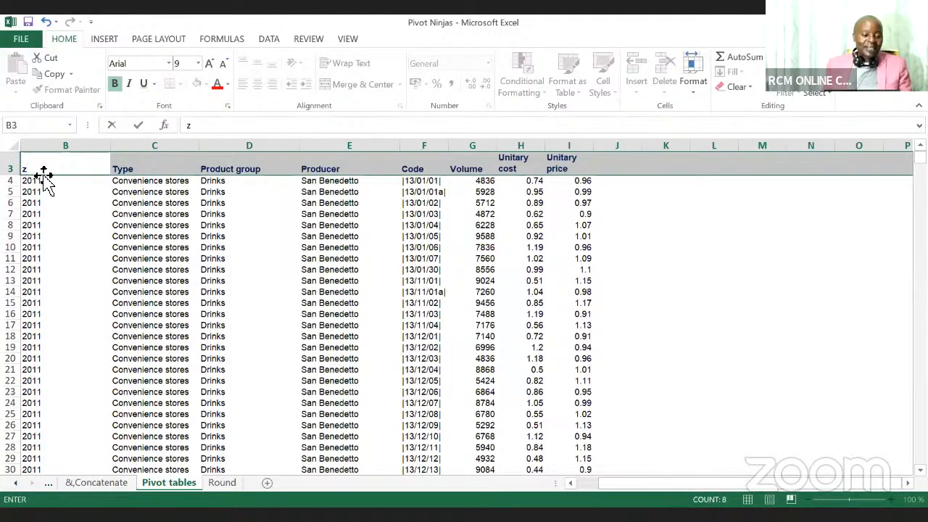
key(BackSpace)
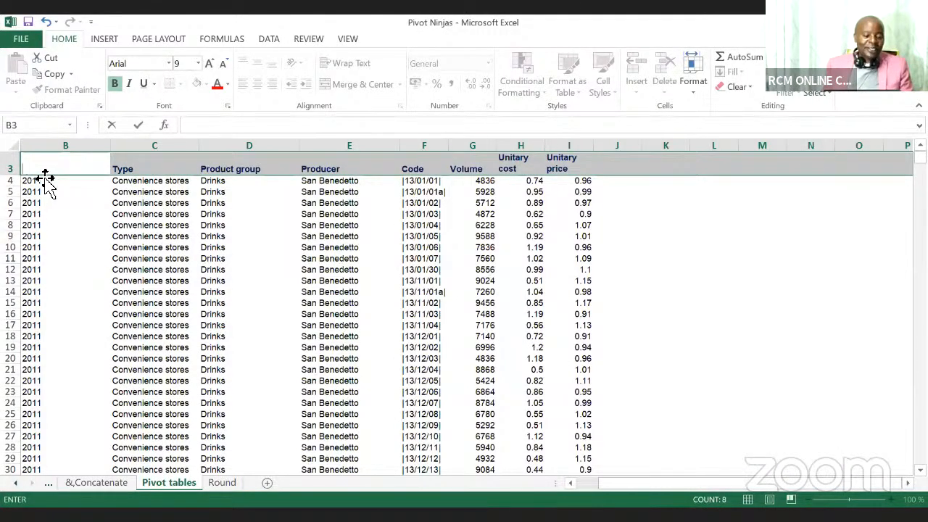
key(Escape)
Enter the header Year in the blank cell B3 above the year column.
click(37, 167)
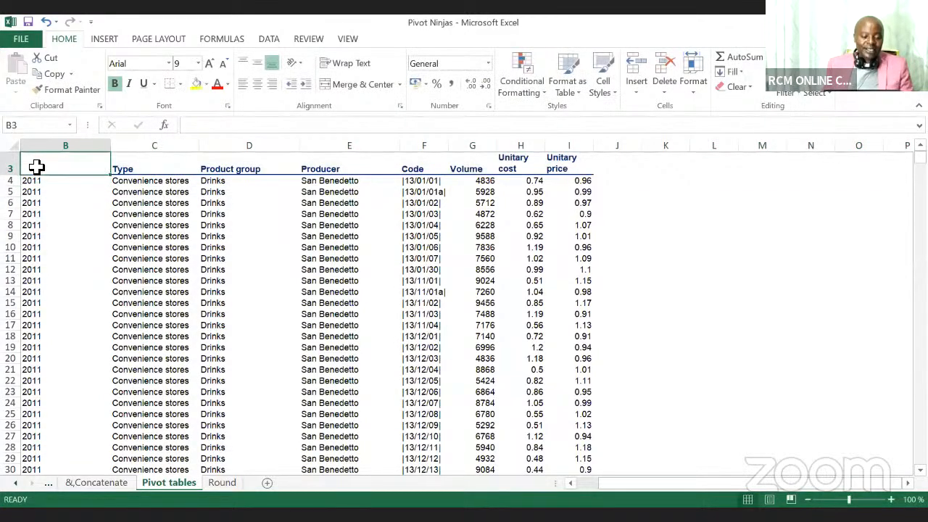
text(y)
key(BackSpace)
text(Y)
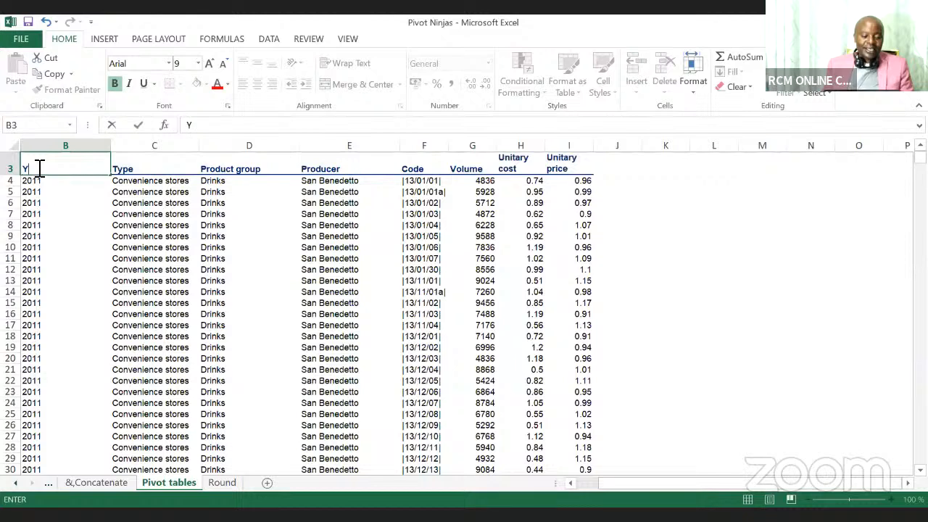
text(ear)
click(57, 206)
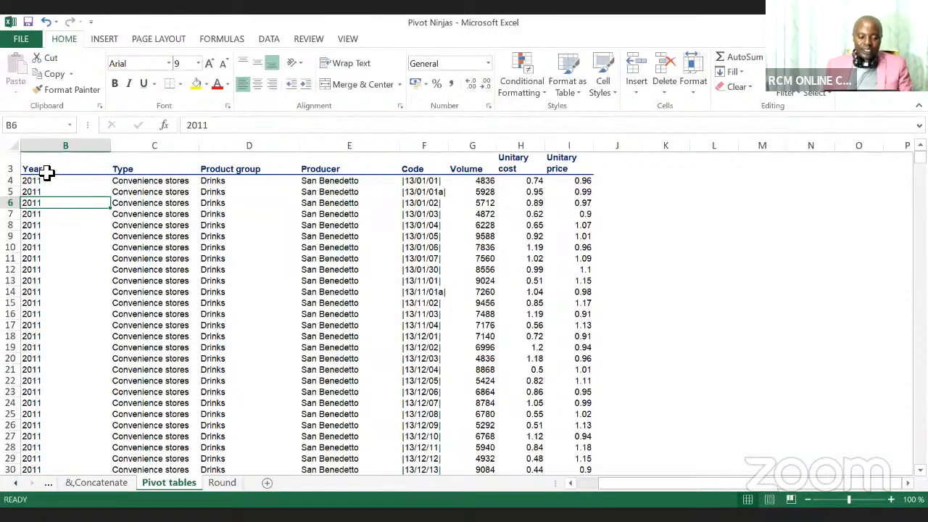
Select the whole sales data set from the Year header across all columns and down to the last row.
click(60, 171)
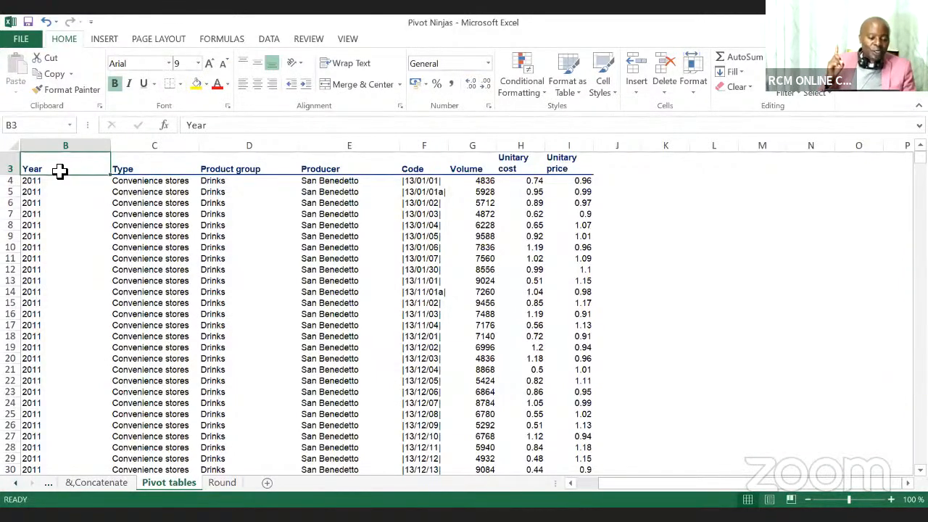
key(ctrl+shift+Right)
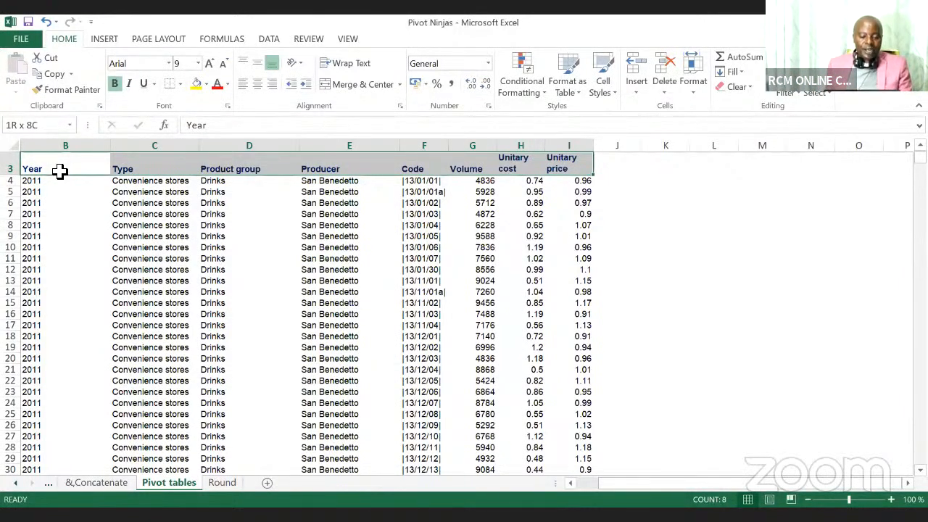
key(ctrl+shift+Down)
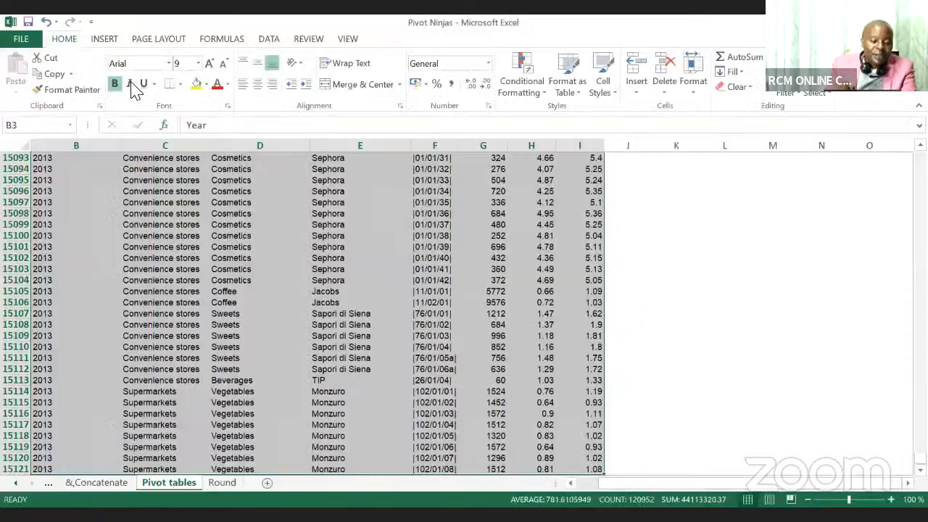
click(23, 40)
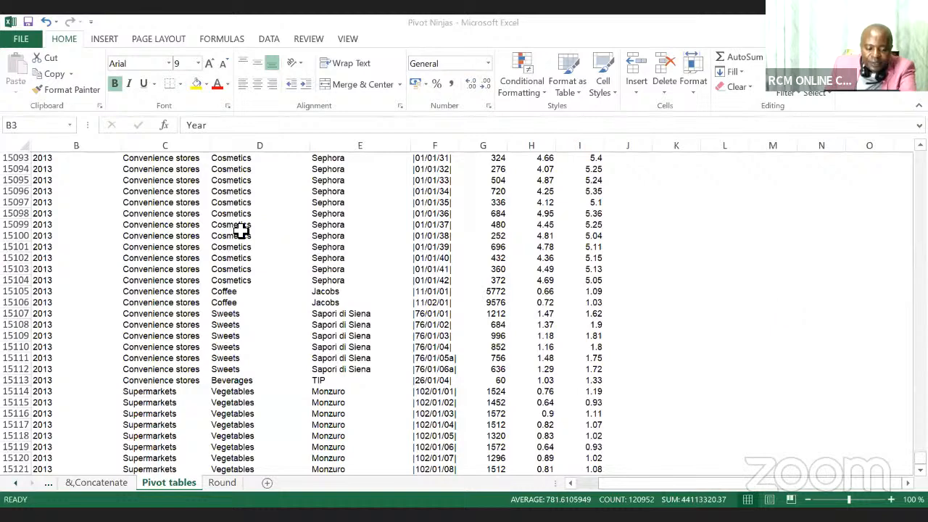
key(ctrl+a)
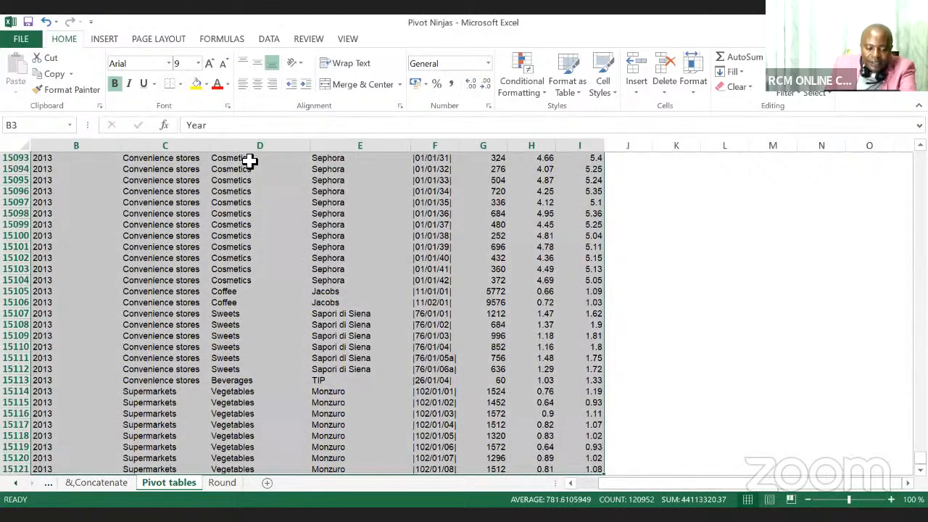
key(ctrl+t)
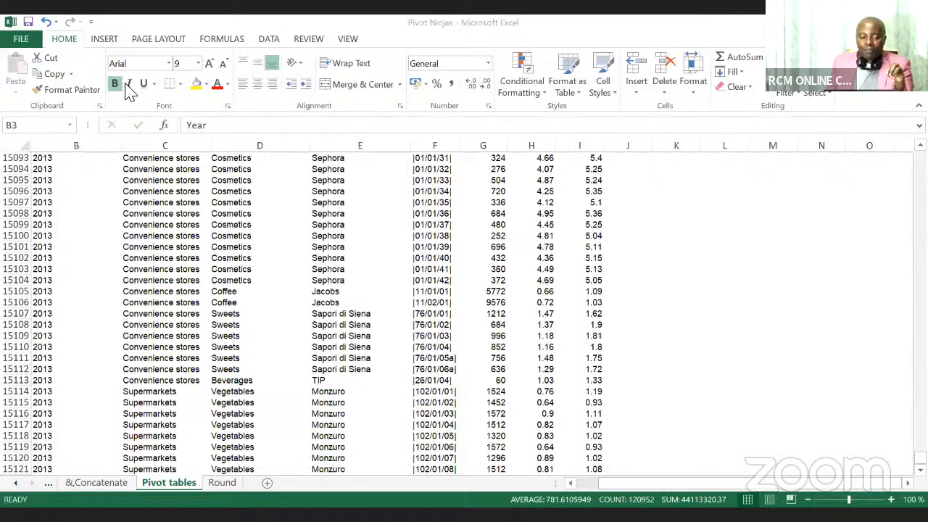
click(56, 38)
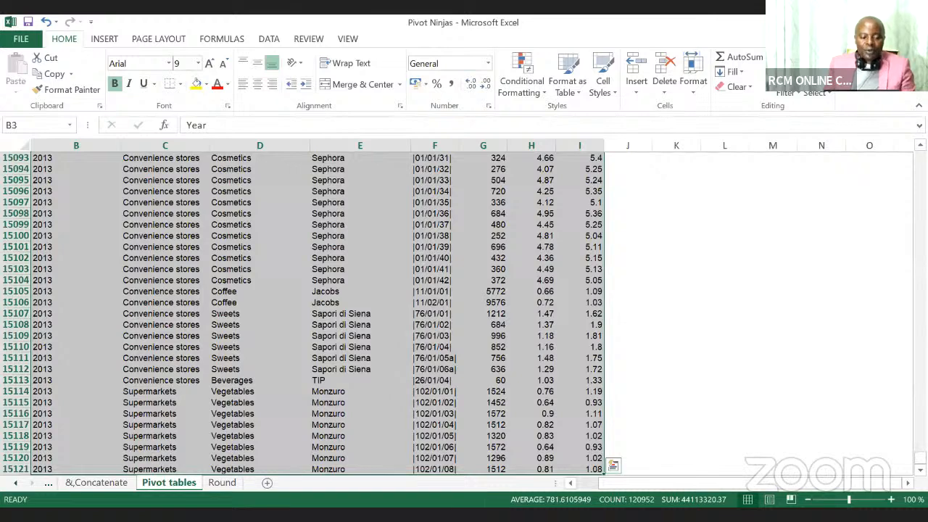
key(alt+Tab)
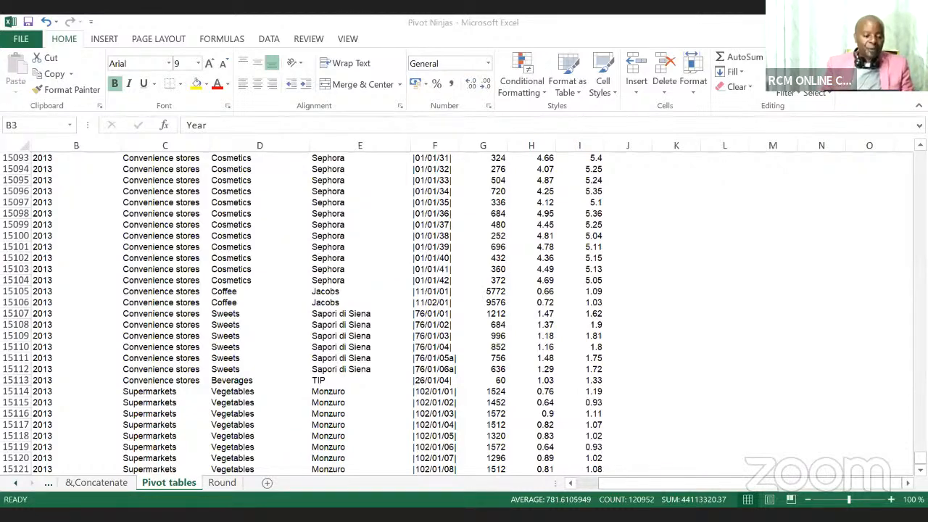
click(177, 294)
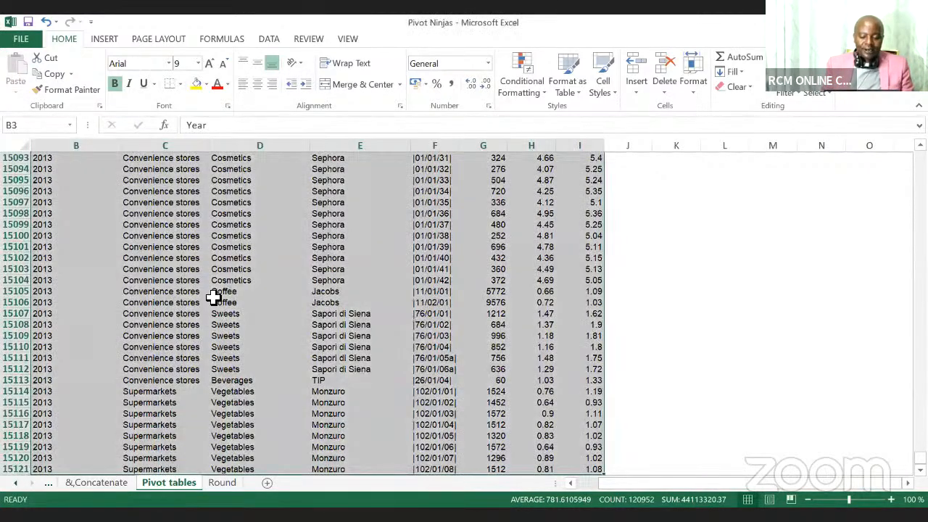
click(268, 347)
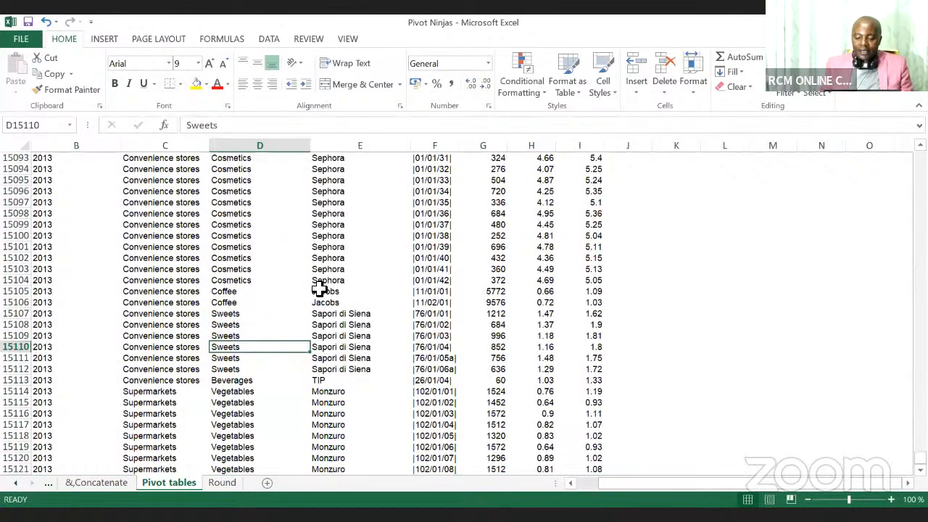
click(687, 327)
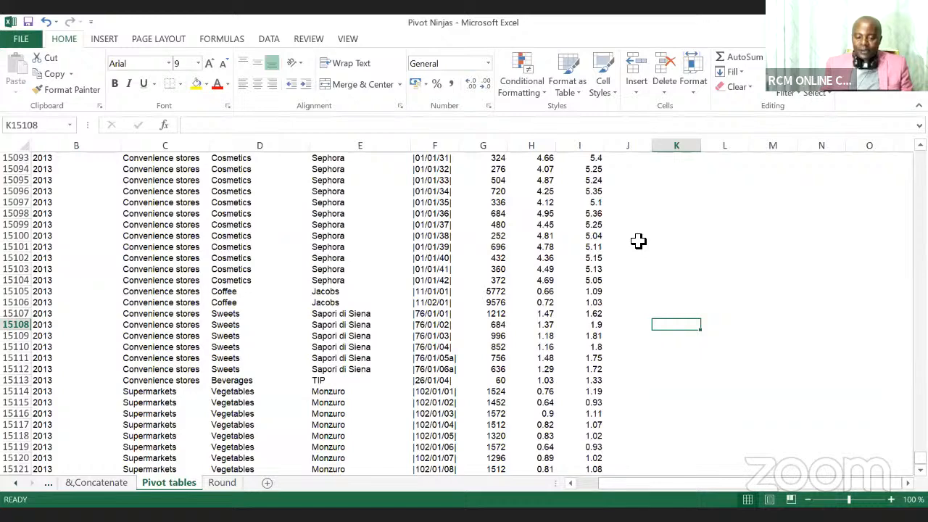
key(alt+Tab)
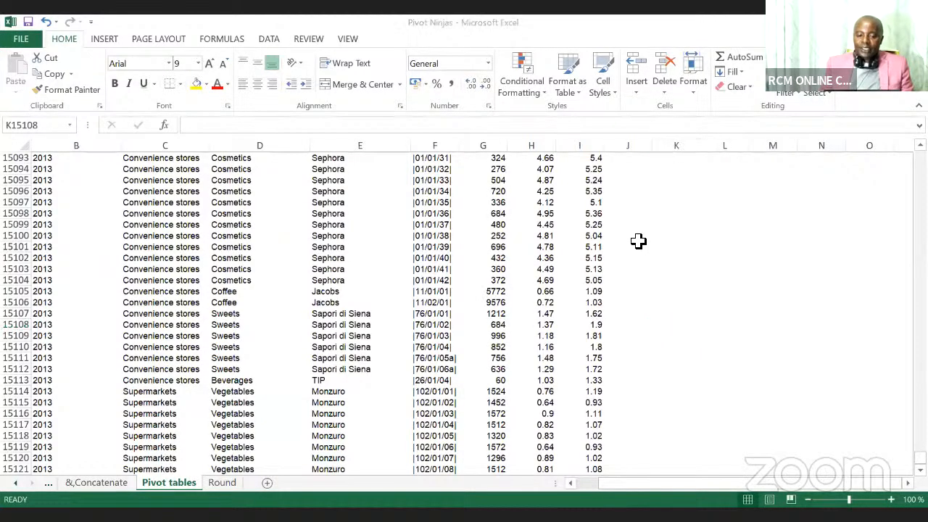
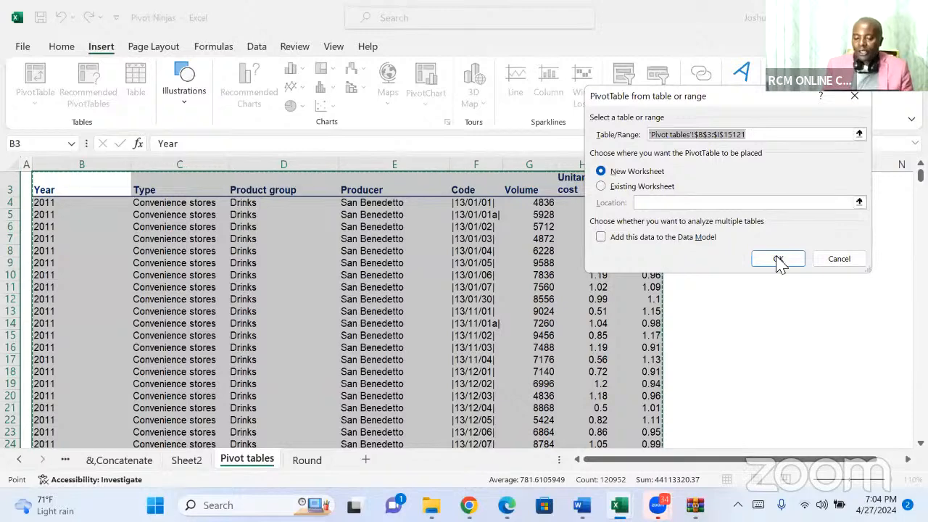
Create the PivotTable on a new worksheet with Year in columns, Product group in rows and Volume in values.
click(778, 260)
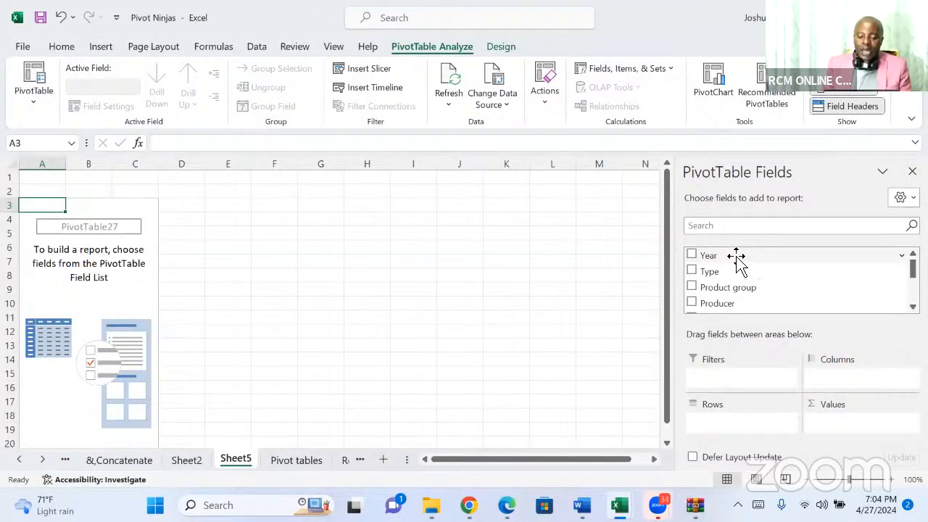
drag(735, 257, 852, 388)
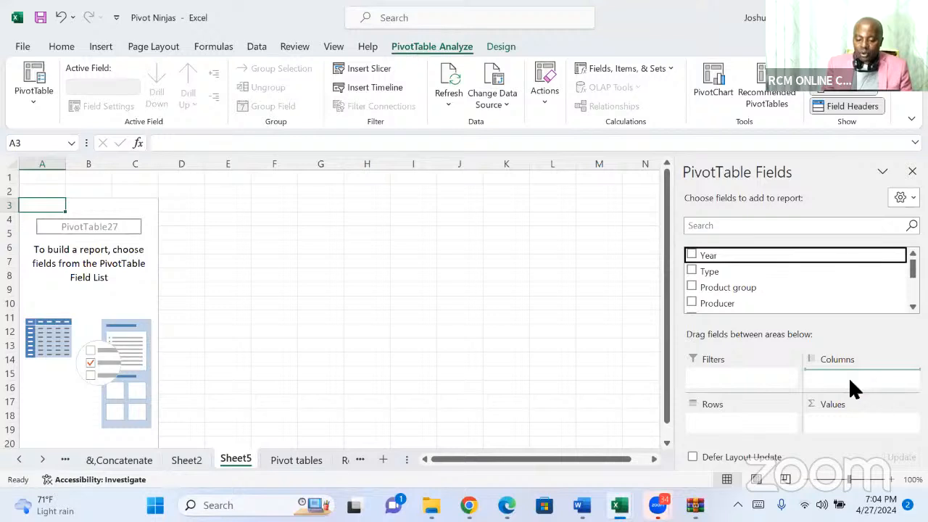
drag(733, 290, 718, 425)
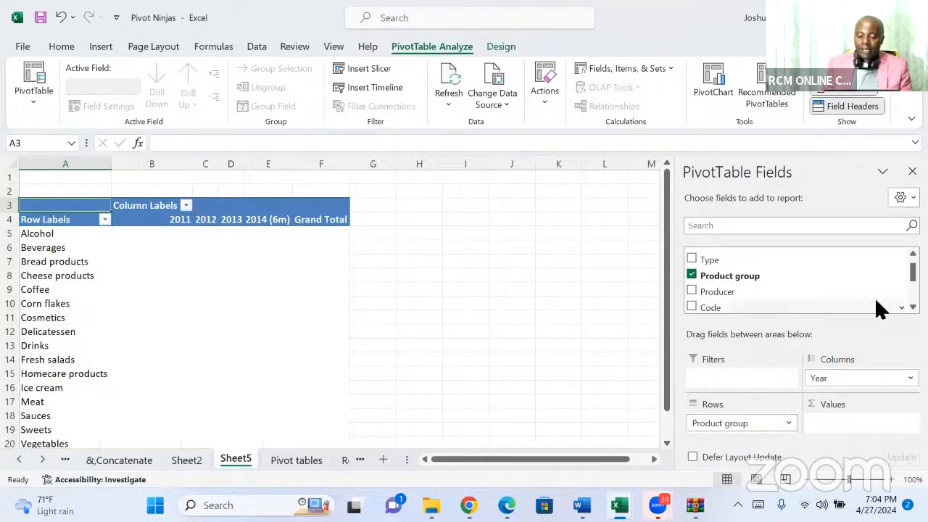
click(912, 307)
click(913, 306)
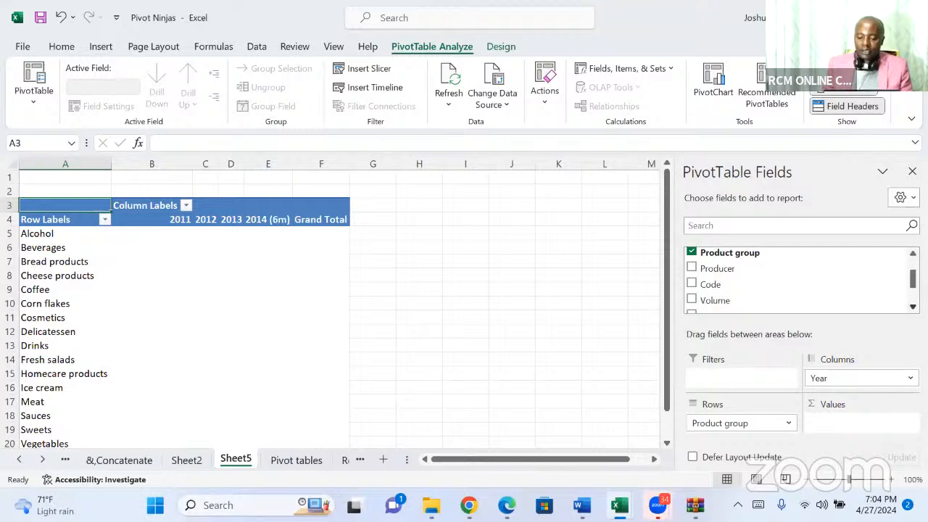
drag(726, 304, 846, 427)
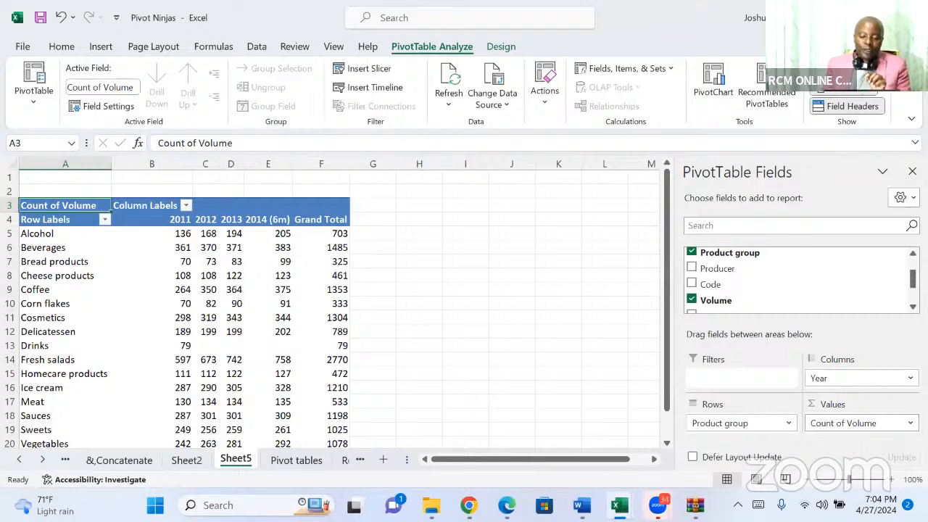
Change the Volume value field's calculation in the PivotTable to Sum.
click(860, 423)
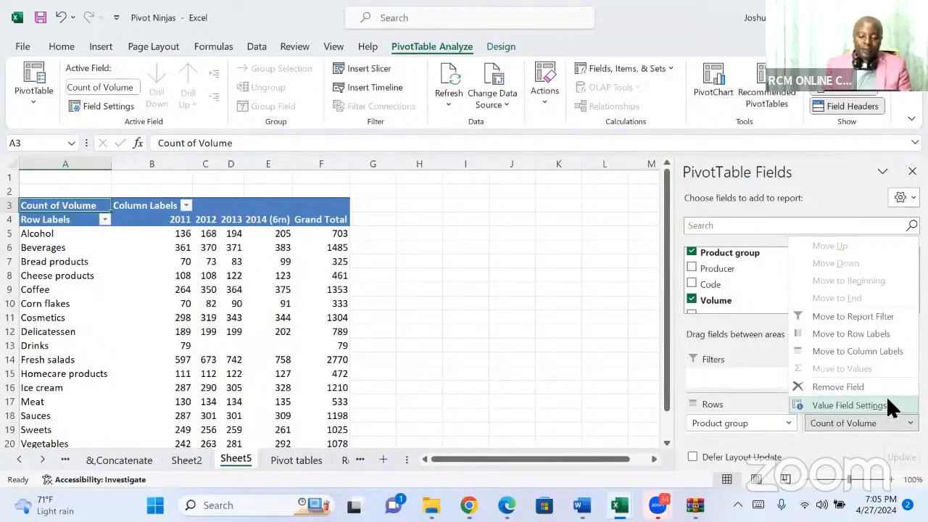
click(844, 426)
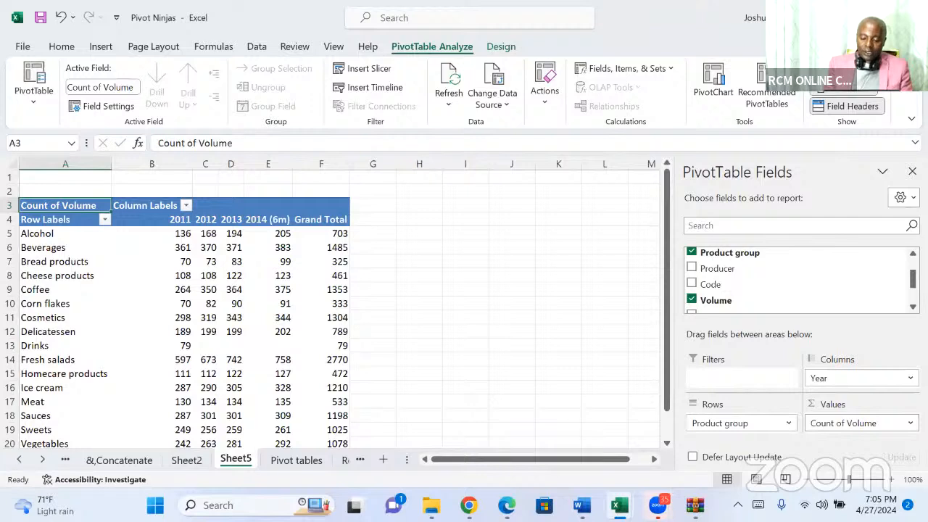
click(909, 423)
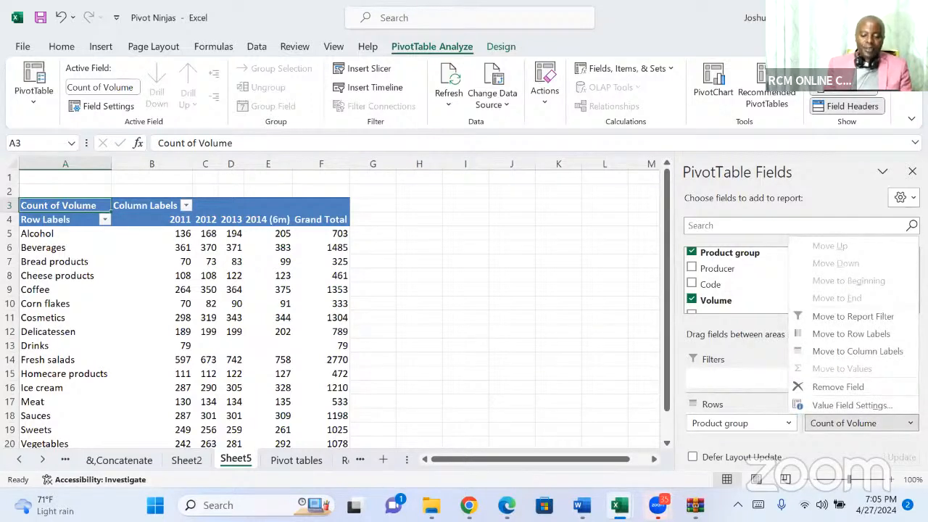
click(848, 403)
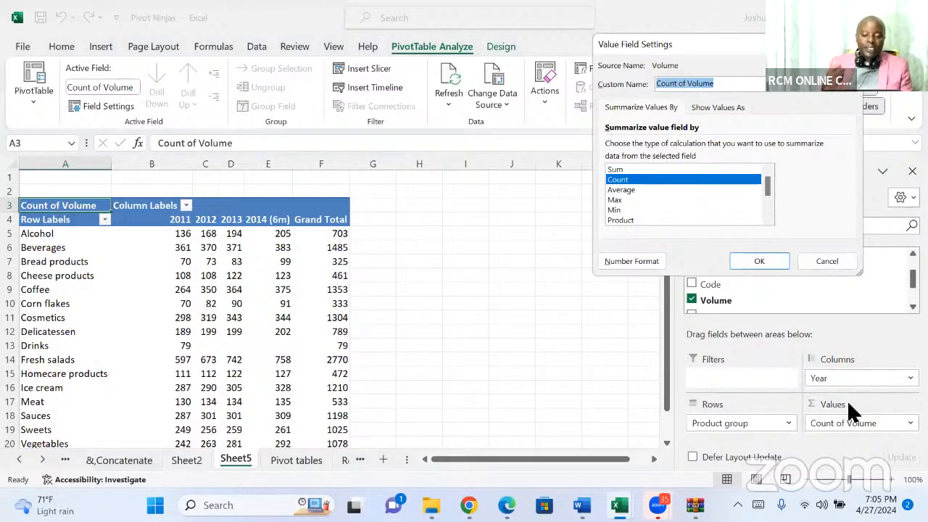
click(629, 169)
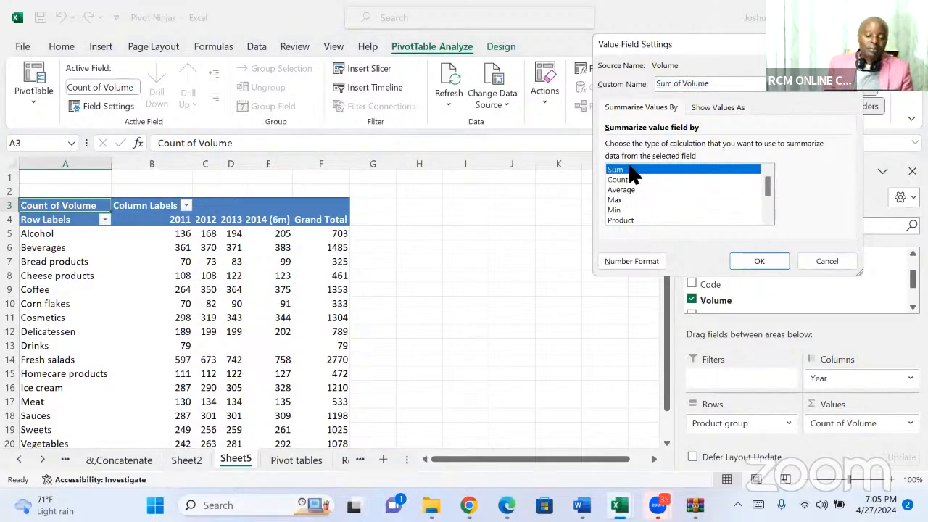
click(739, 258)
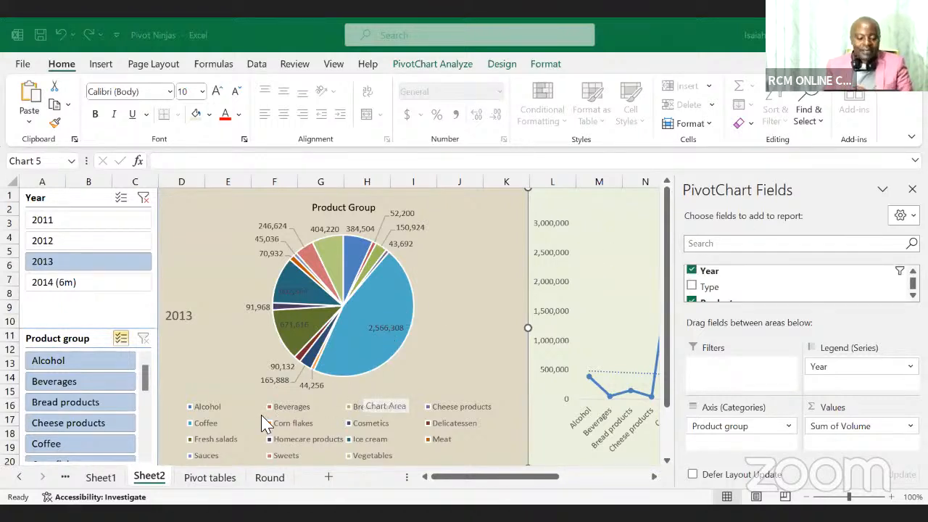
Examine the summed volumes for each product group and year, including the Grand Total row at the end of the PivotTable.
click(101, 477)
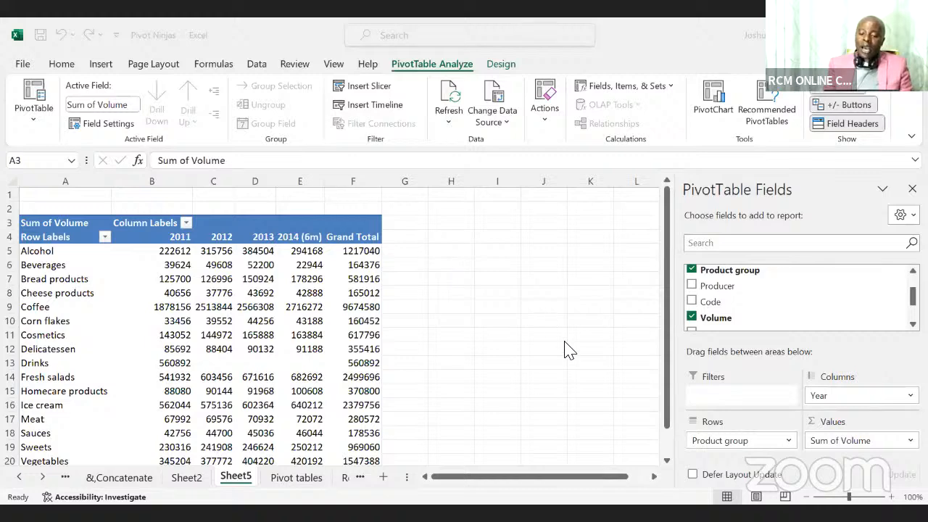
click(667, 460)
click(667, 461)
click(667, 460)
click(667, 460)
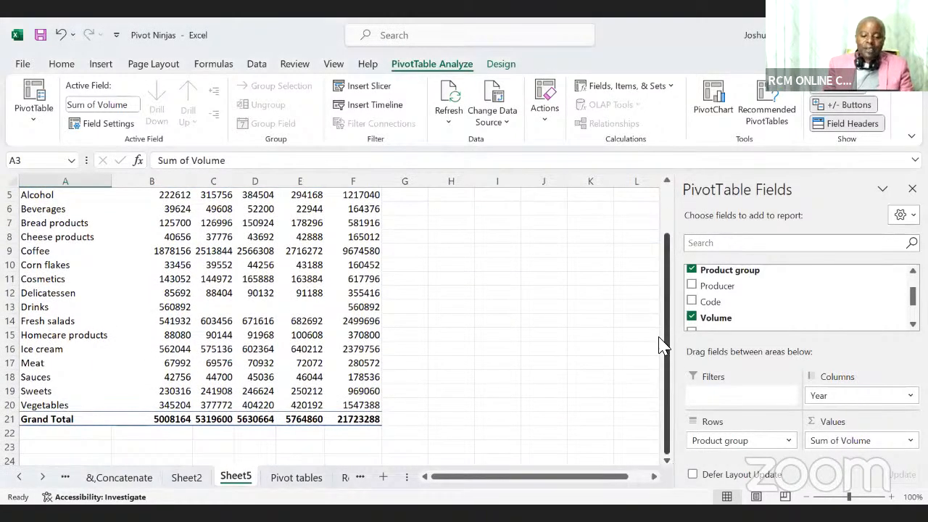
click(667, 182)
click(666, 182)
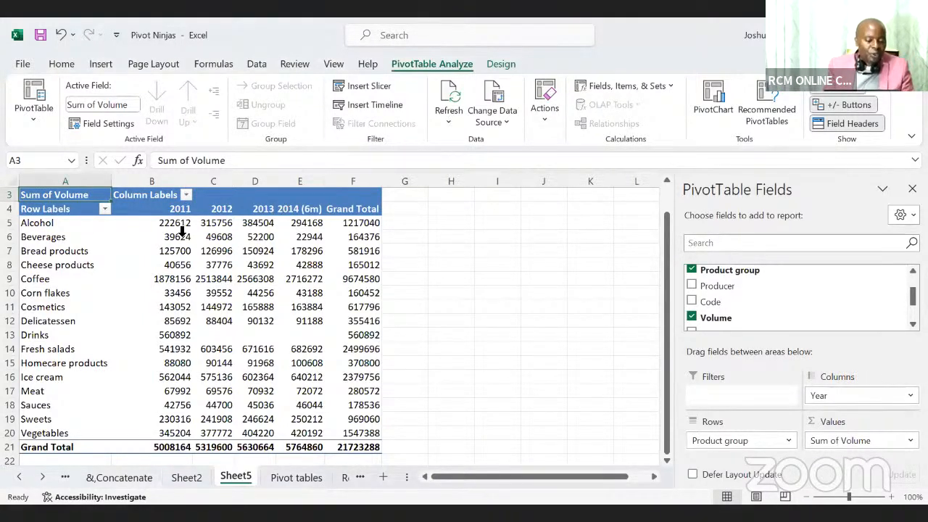
mouse_move(182, 231)
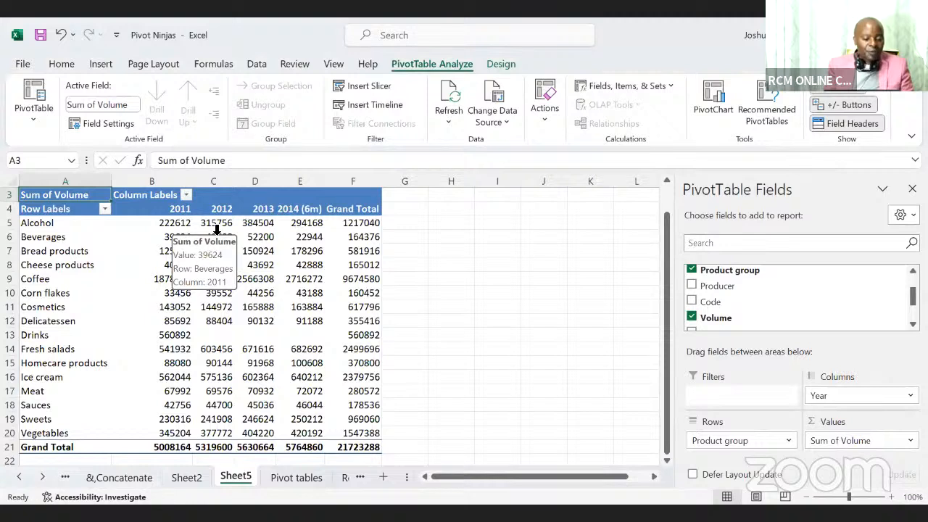
mouse_move(222, 229)
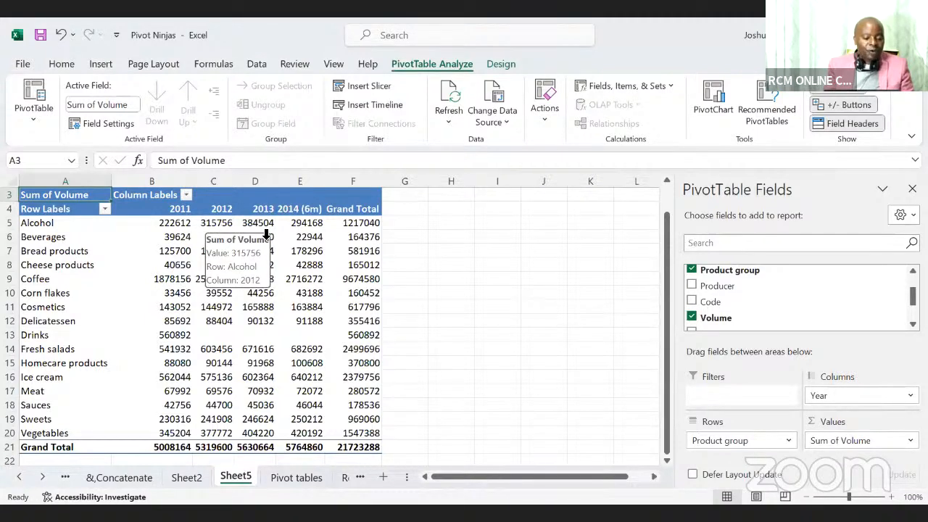
mouse_move(265, 233)
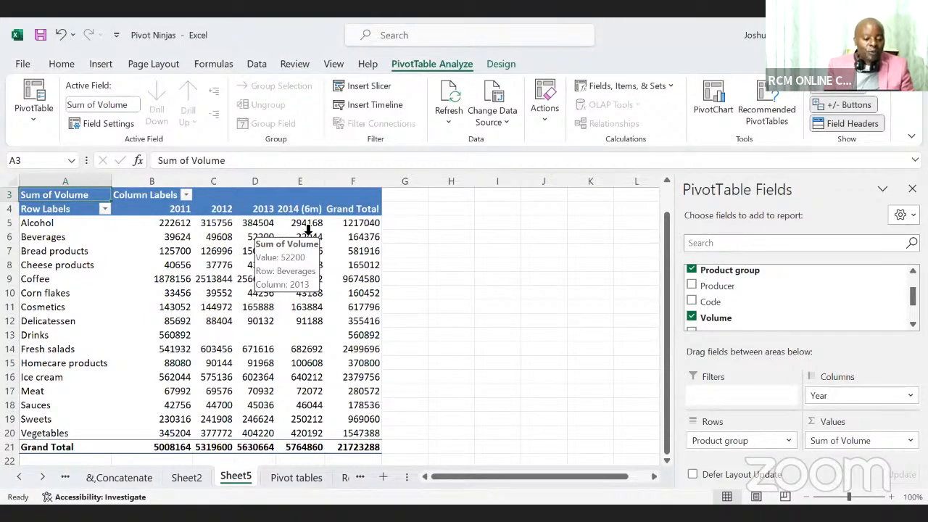
mouse_move(311, 231)
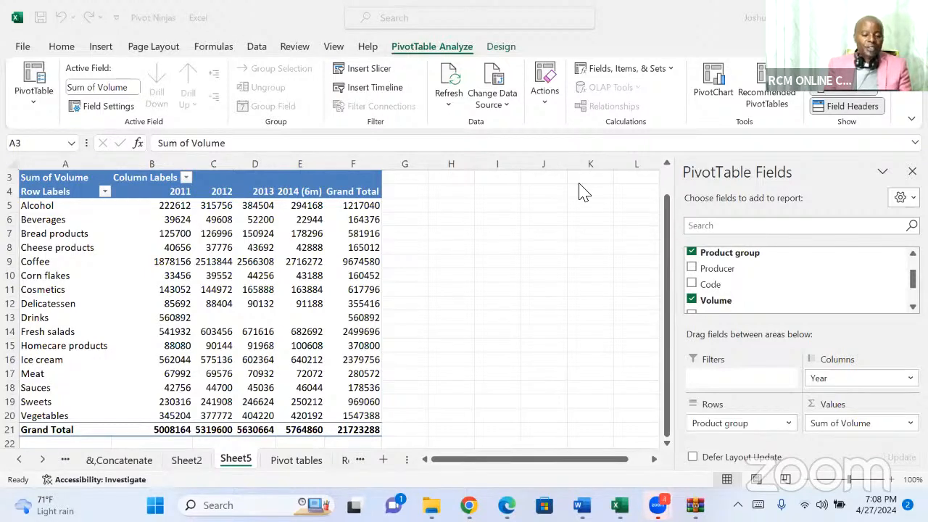
Insert a Clustered Column PivotChart from the PivotTable and move it clear of the table, with the field list closed.
click(711, 85)
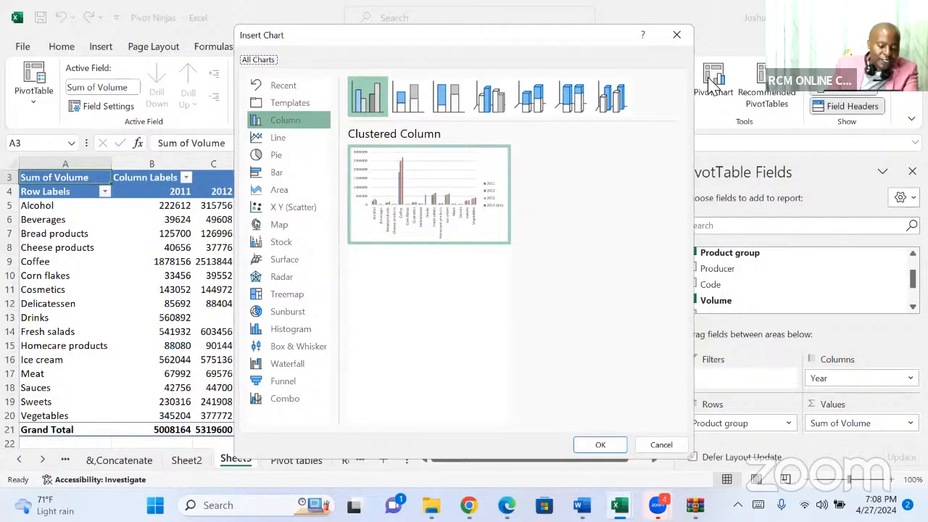
click(287, 122)
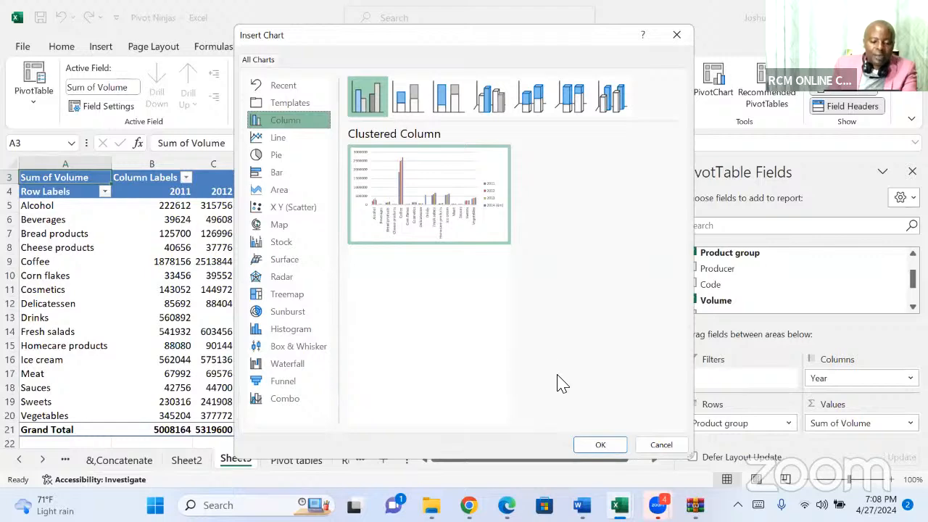
click(601, 445)
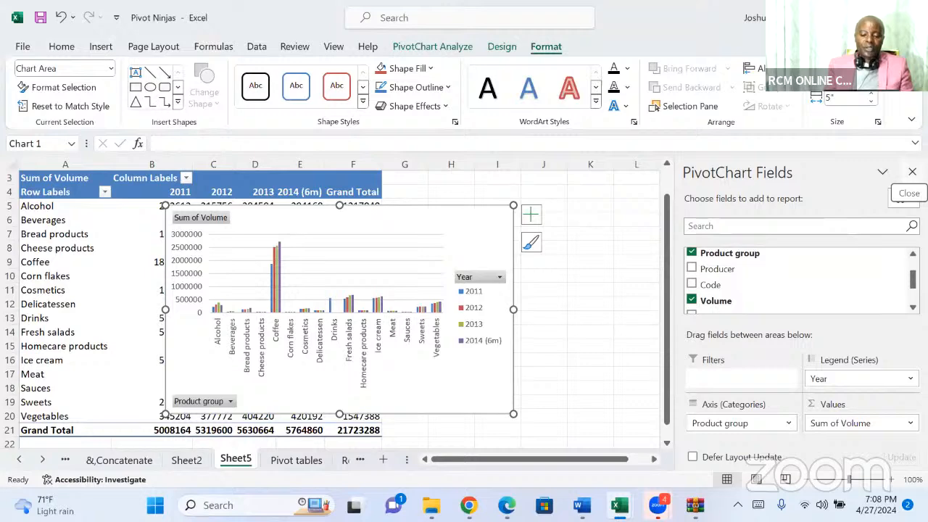
click(912, 171)
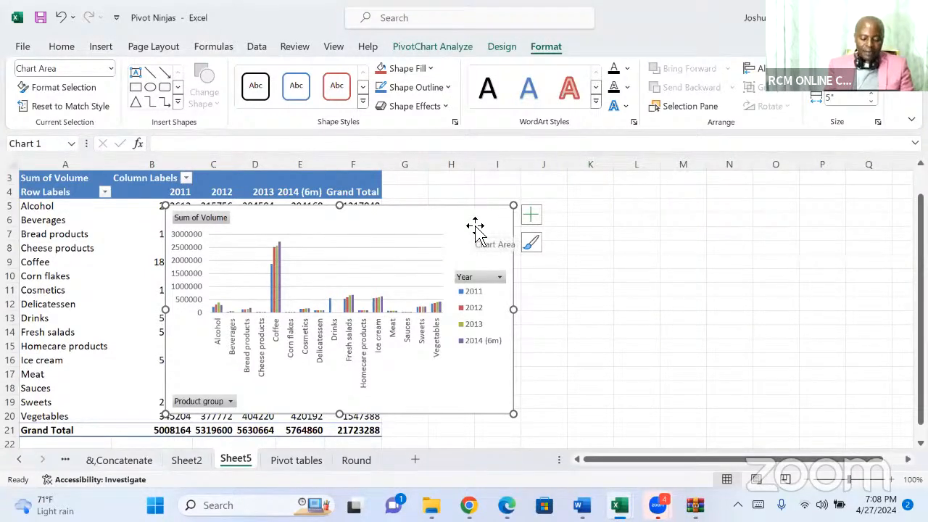
drag(483, 222, 771, 190)
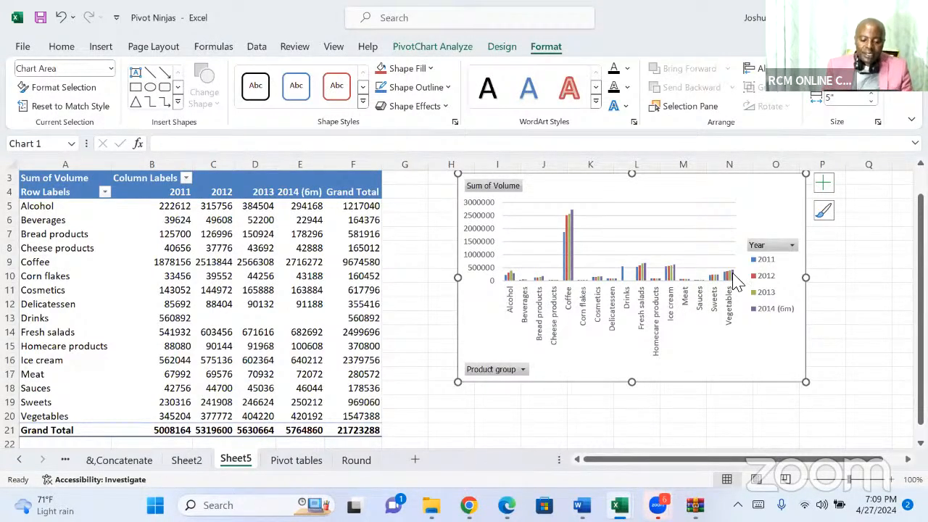
Filter the PivotChart's Product group field to only Alcohol and Bread products.
click(522, 370)
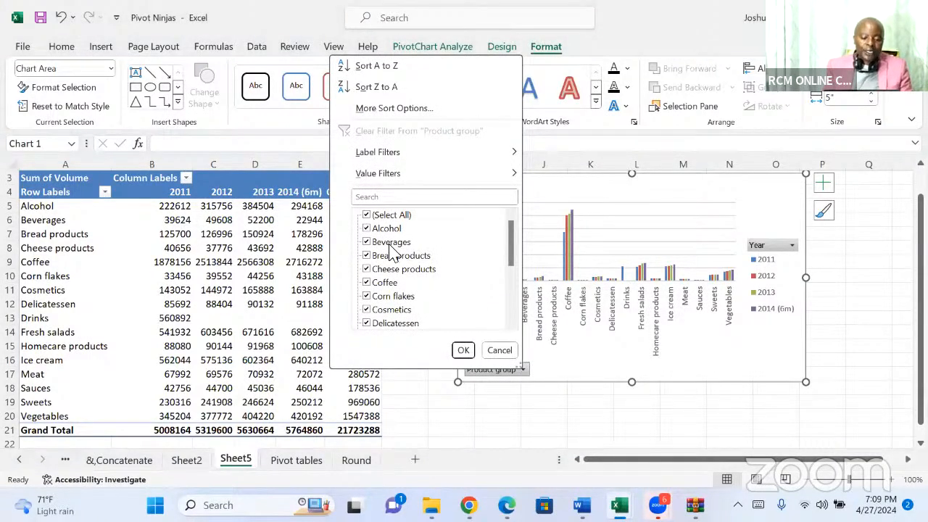
click(367, 216)
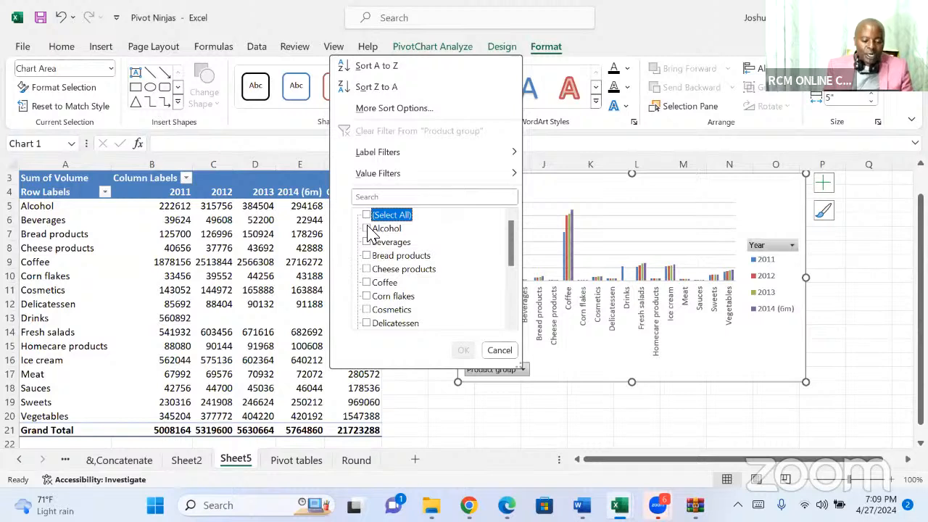
click(367, 228)
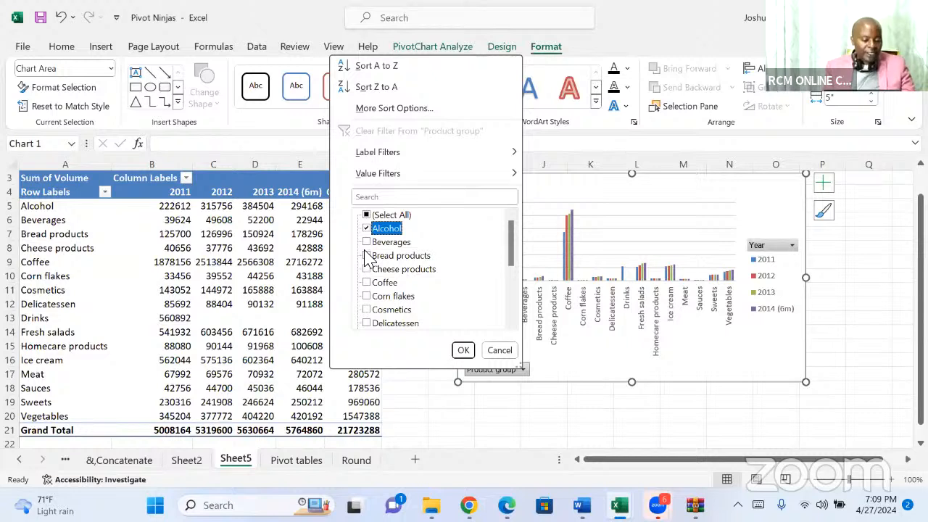
click(367, 256)
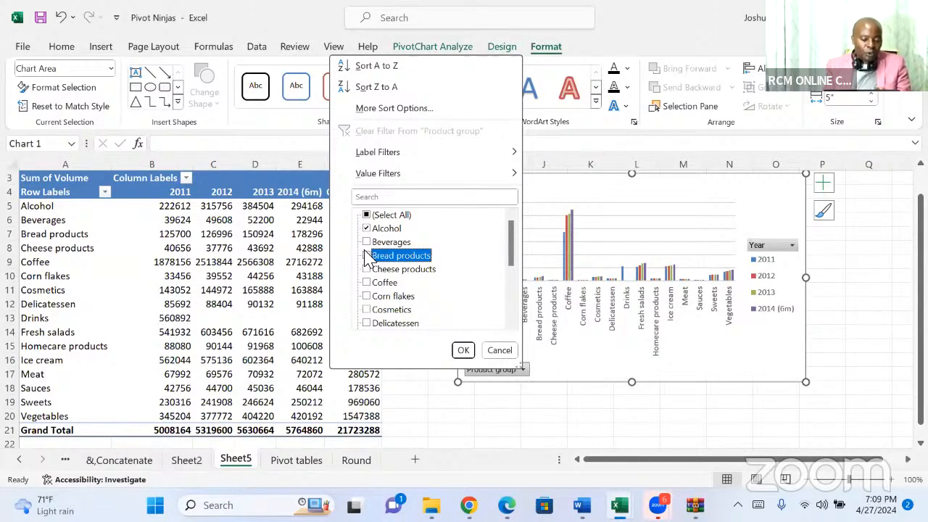
click(367, 256)
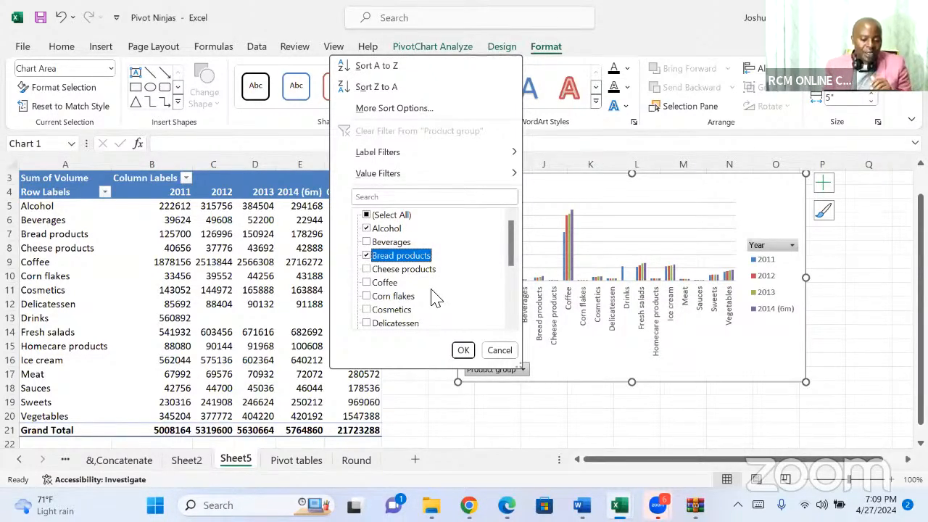
click(463, 351)
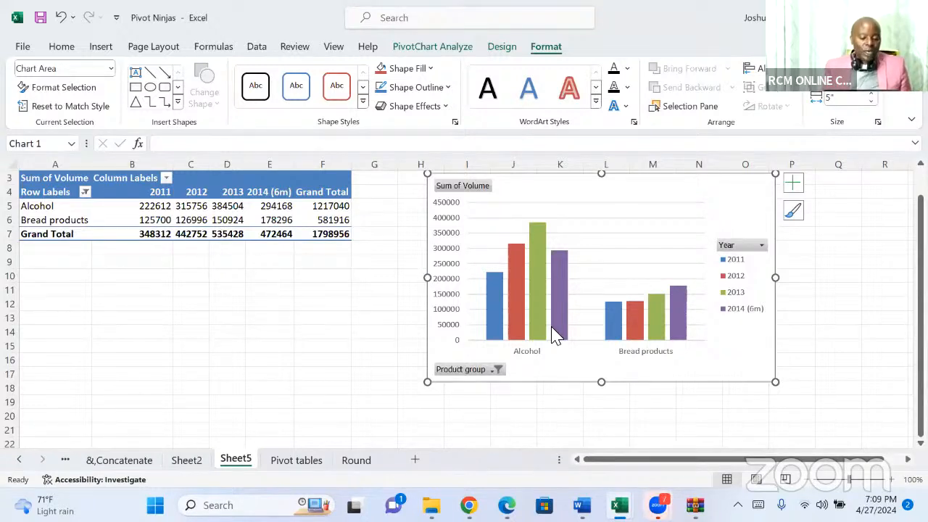
Filter the PivotChart's Year field to only 2012 and 2013.
click(762, 247)
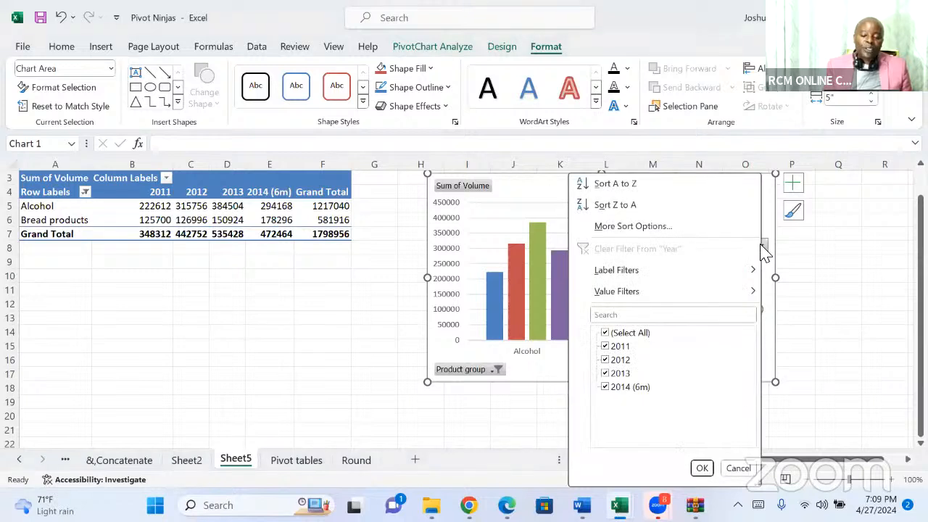
click(609, 335)
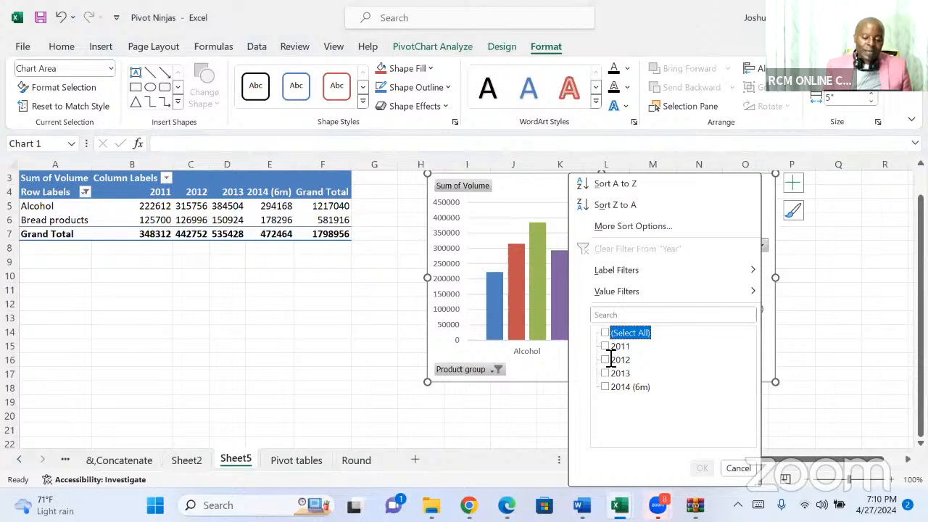
click(606, 360)
click(606, 374)
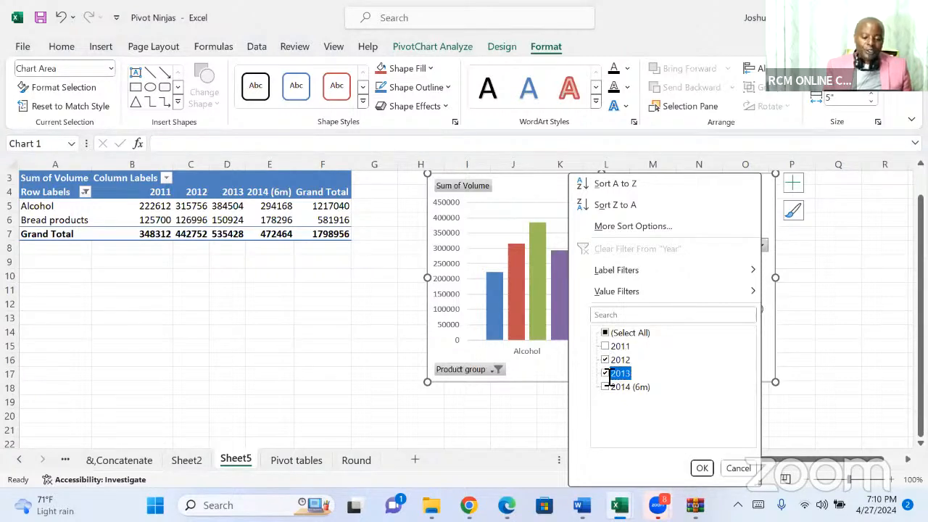
click(701, 468)
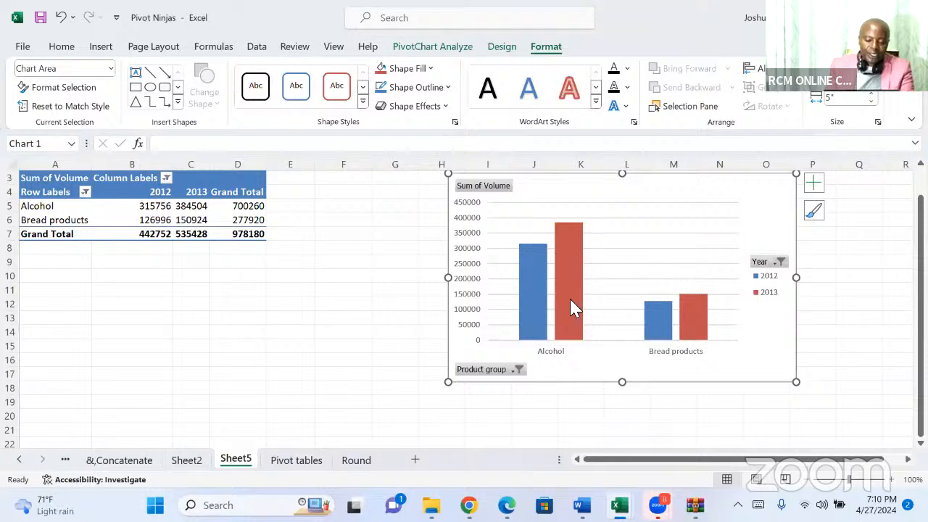
mouse_move(568, 317)
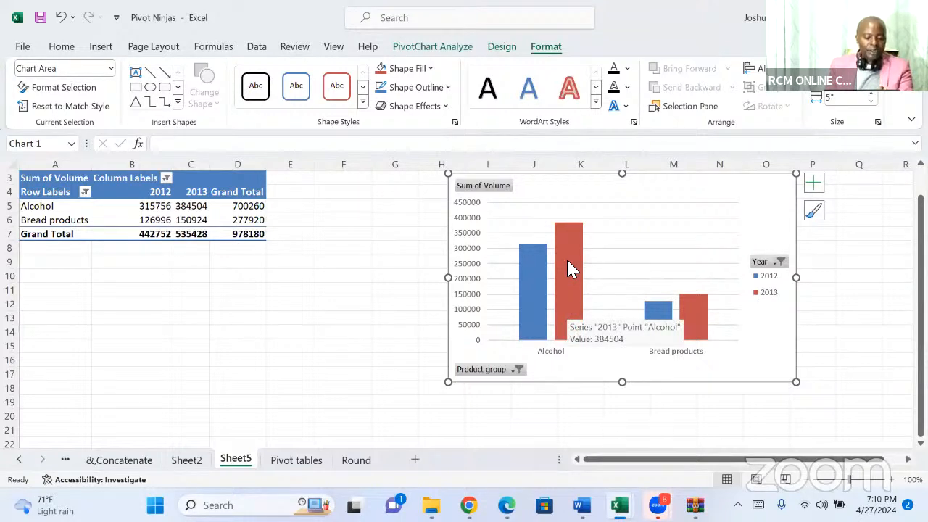